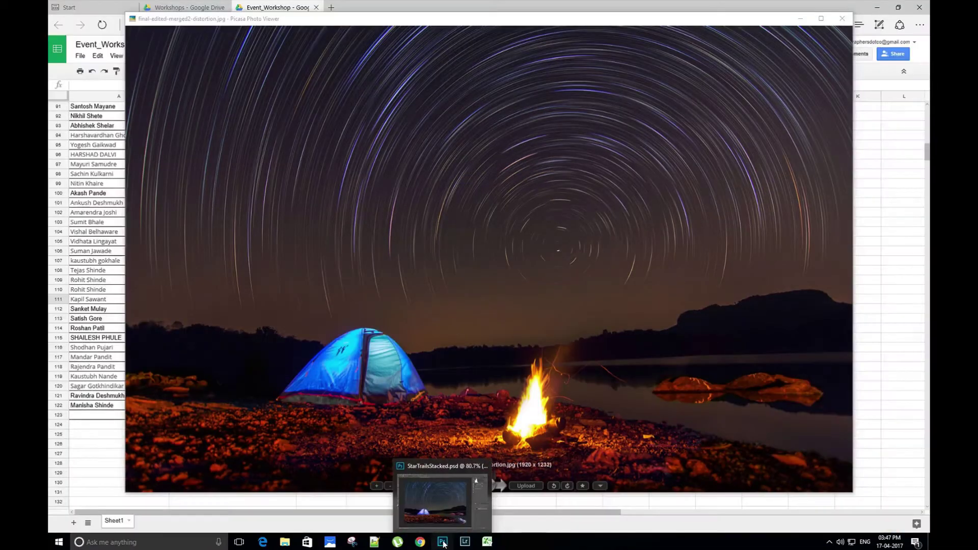
Switch to Photoshop and review the open Fire-1, ForegroundLight, StarTrailsStacked, Tent and Final documents.
click(443, 543)
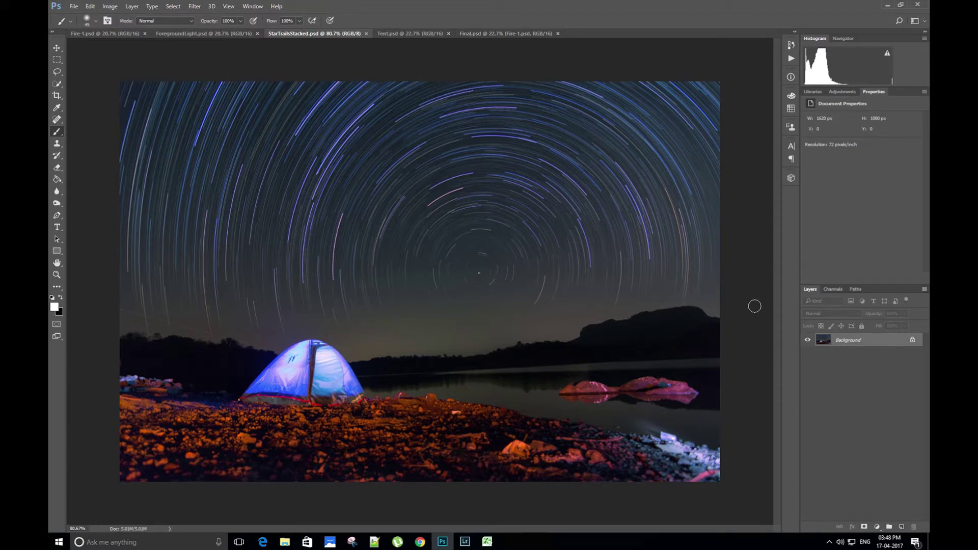
click(56, 47)
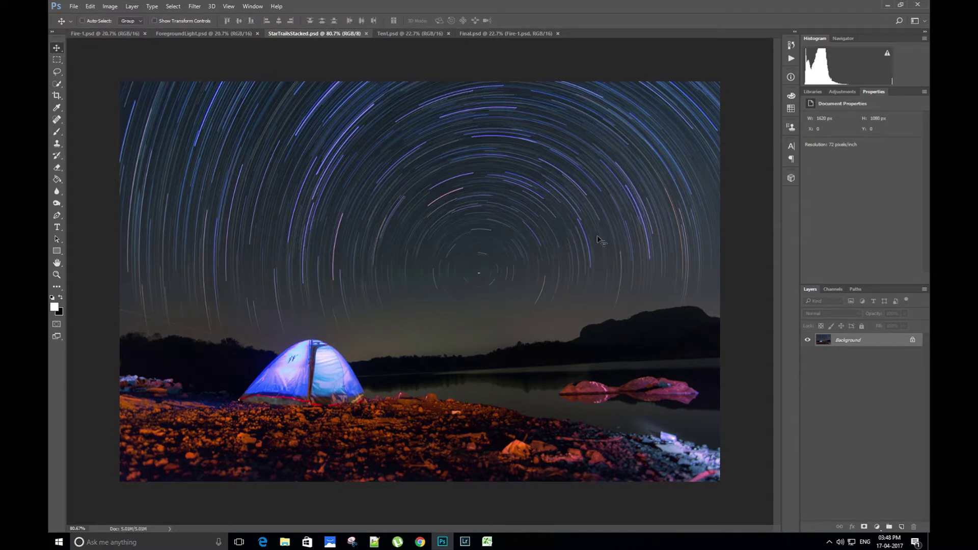
click(118, 33)
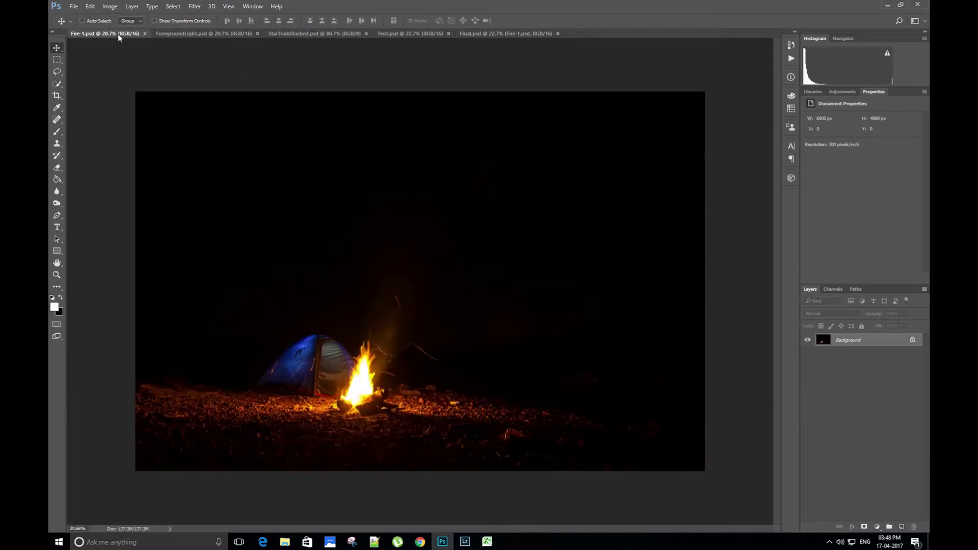
click(191, 33)
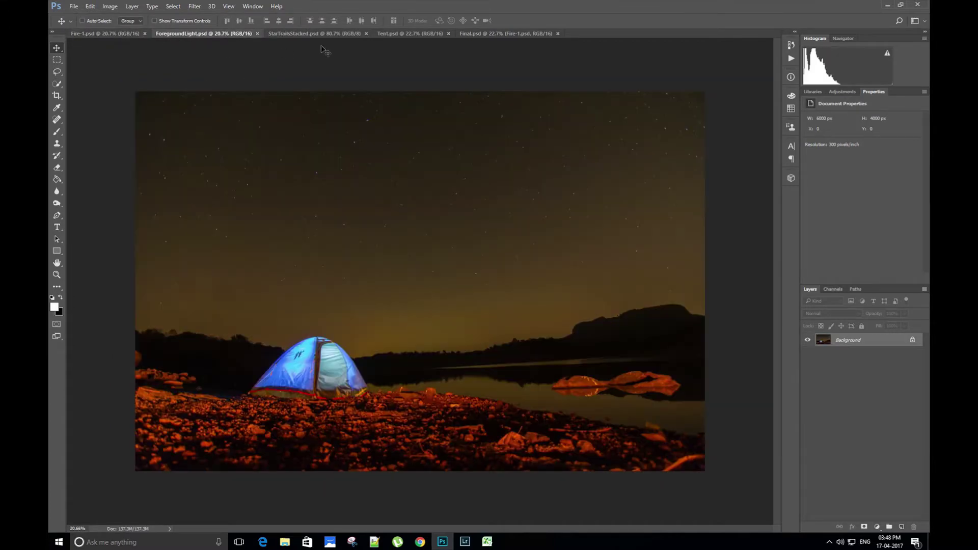
click(298, 34)
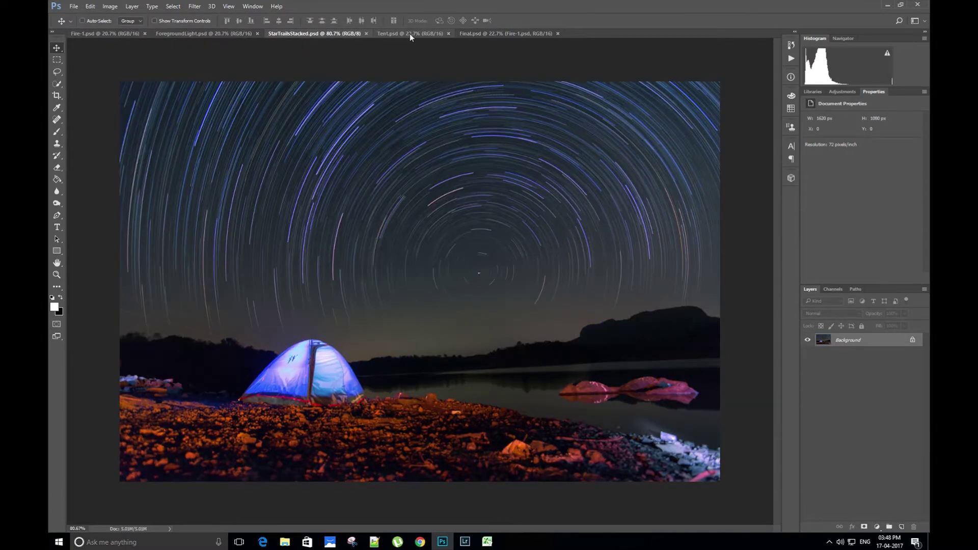
click(410, 34)
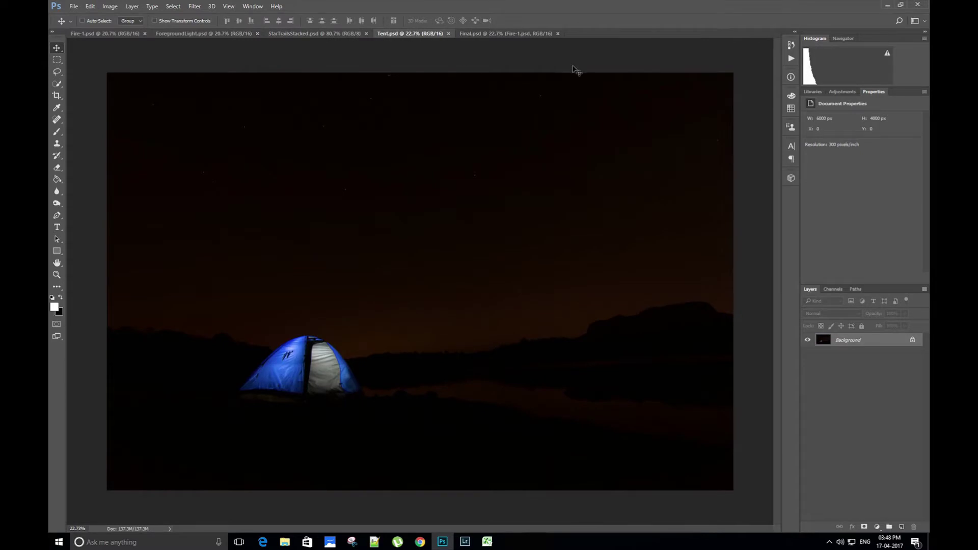
click(493, 31)
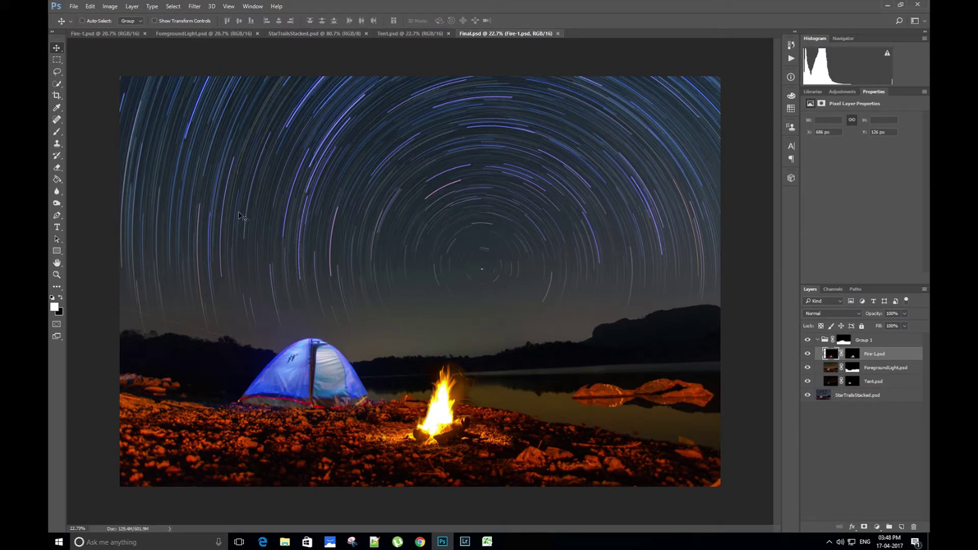
Load Fire-1, ForegroundLight, StarTrailsStacked and Tent from the Foreground folder into one layer stack, with automatic alignment of source images.
click(74, 6)
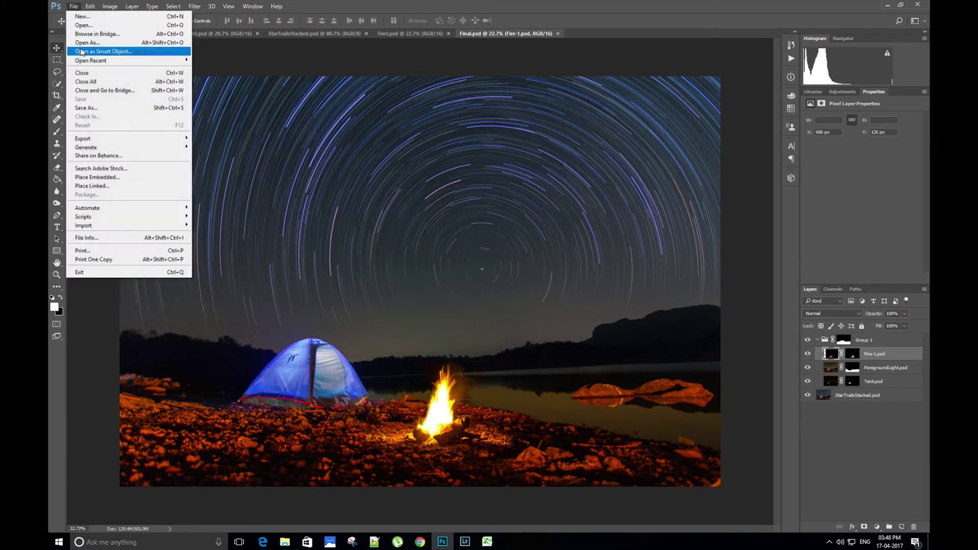
mouse_move(105, 216)
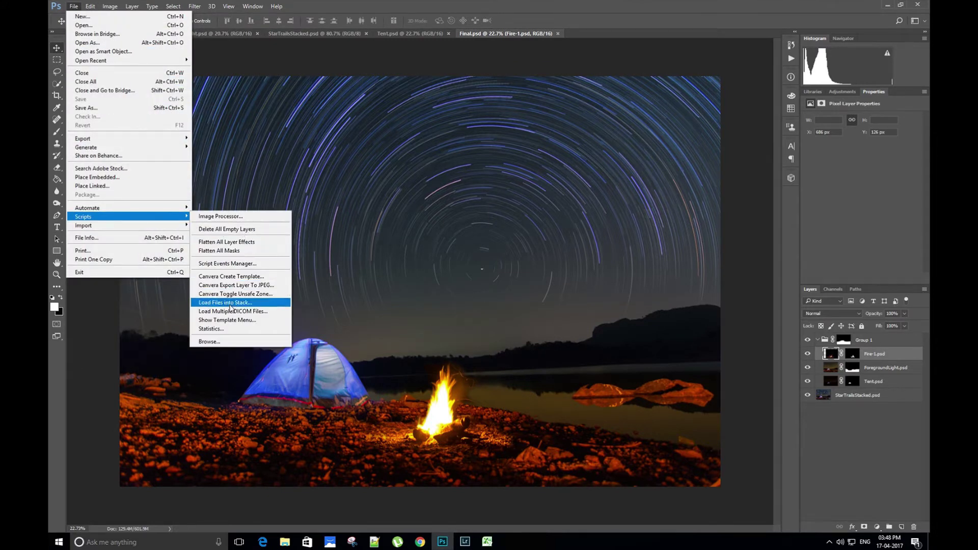
click(232, 302)
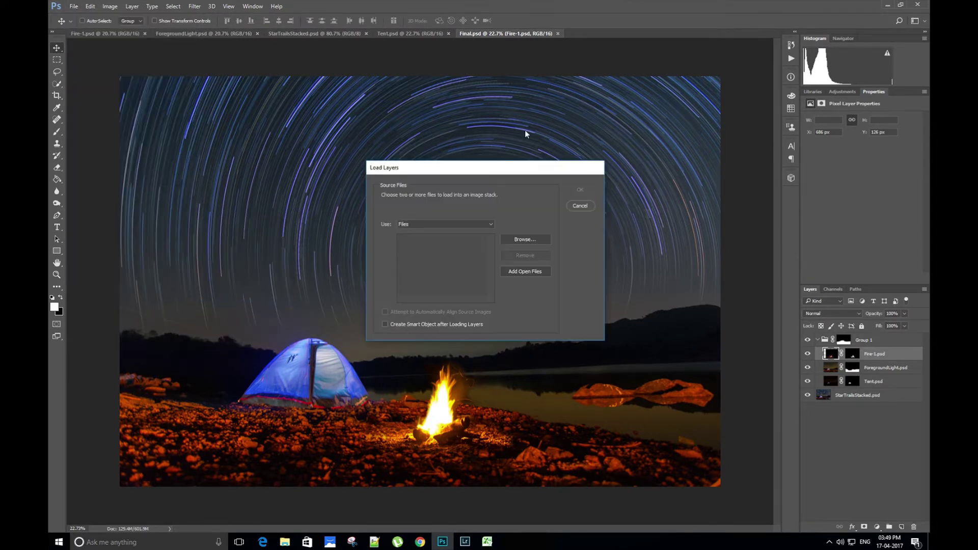
click(535, 242)
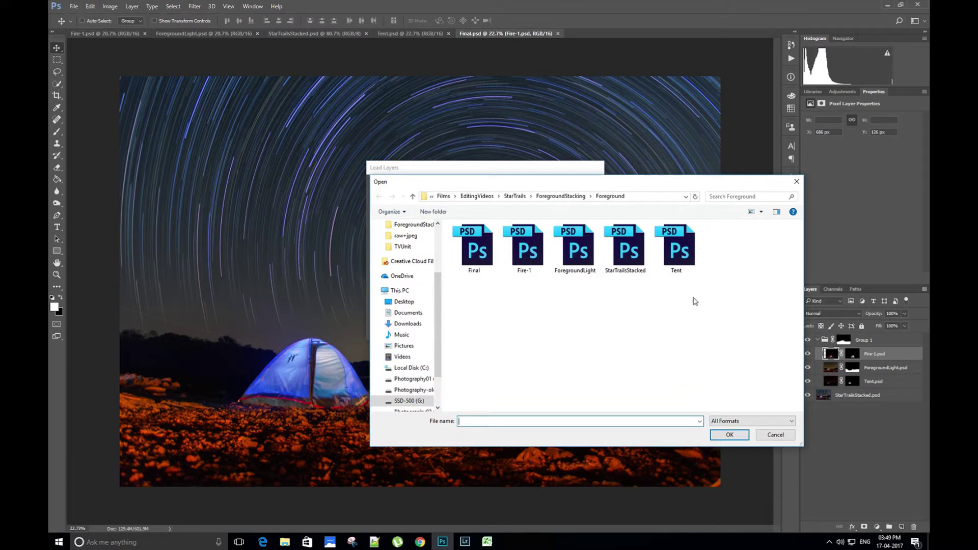
click(681, 255)
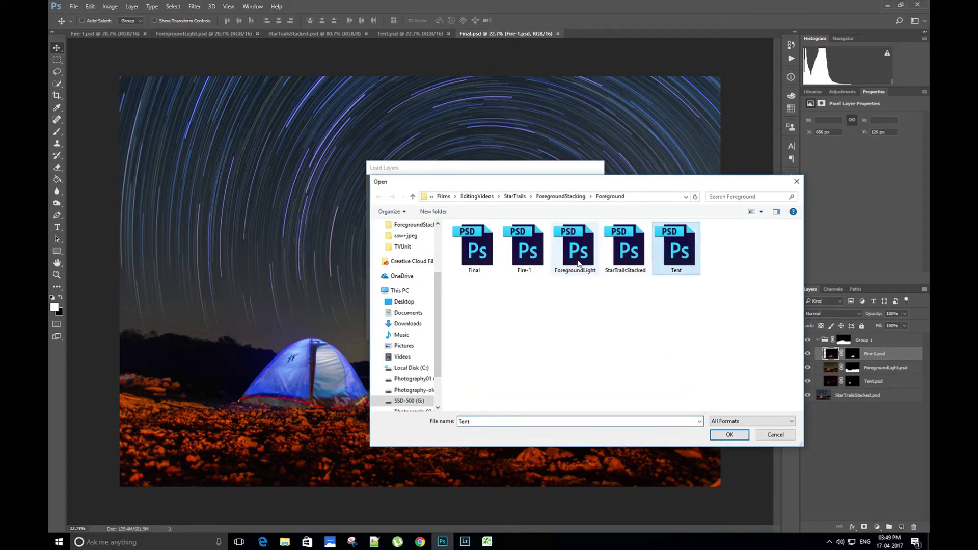
ctrl+click(579, 263)
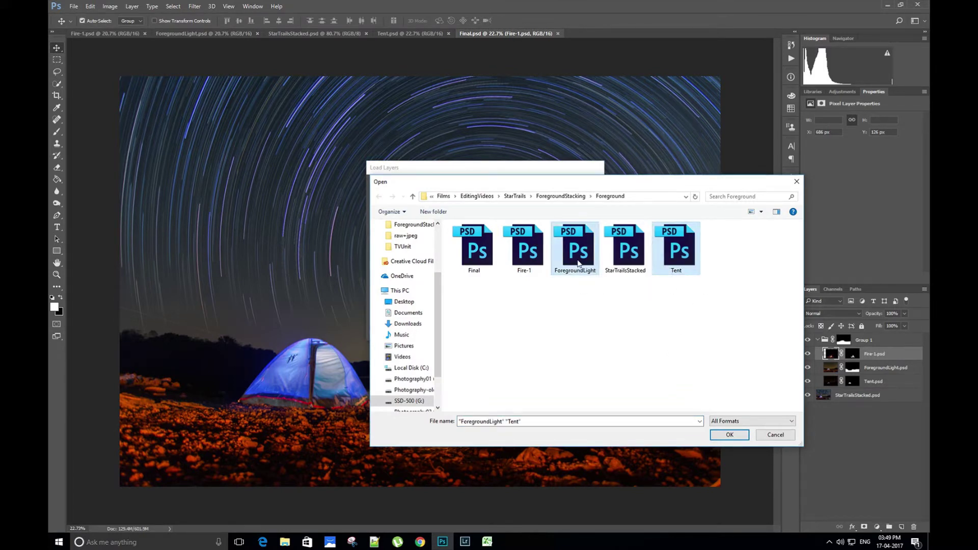
ctrl+click(527, 260)
ctrl+click(631, 260)
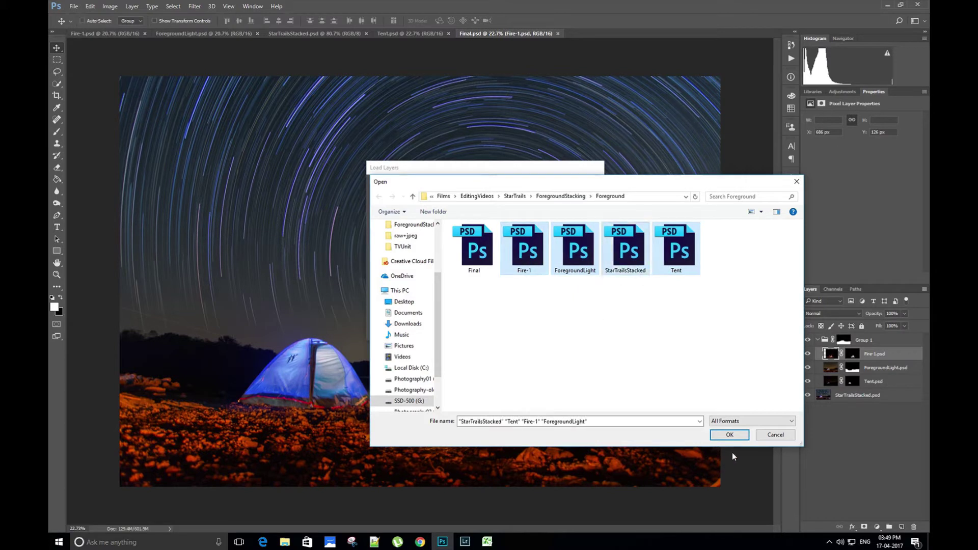
click(730, 434)
click(428, 314)
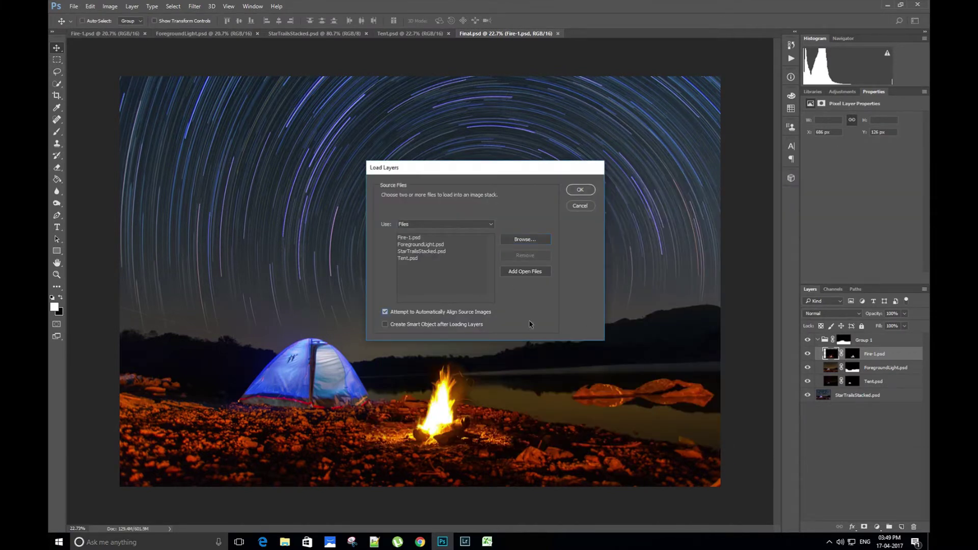
click(584, 192)
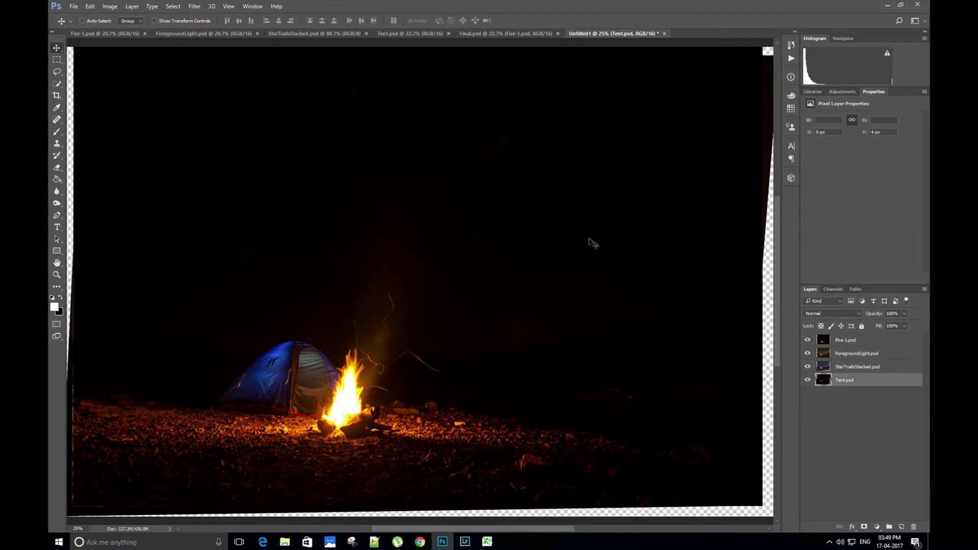
Group the Fire-1, ForegroundLight and Tent layers, leaving StarTrailsStacked outside, and expand the group.
scroll(438, 237, down, 2)
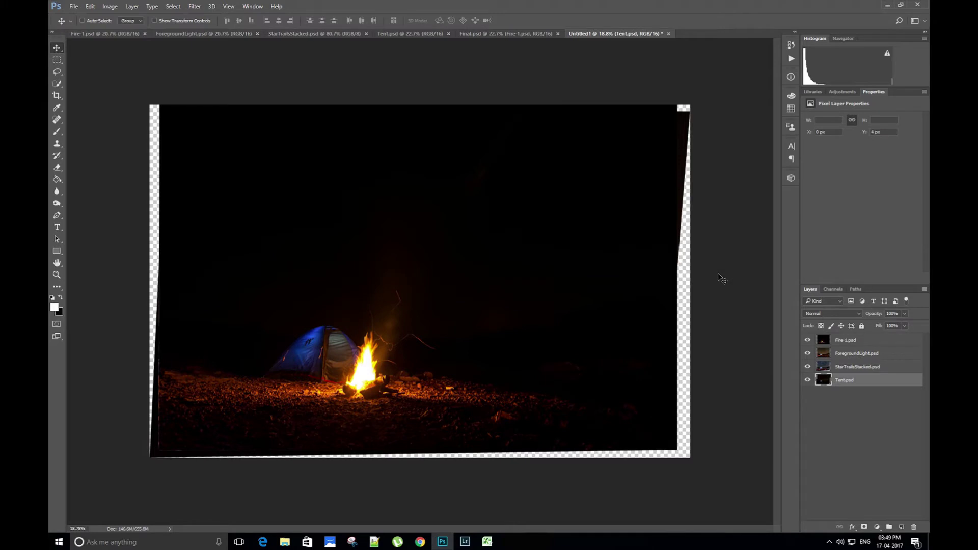
shift+click(878, 345)
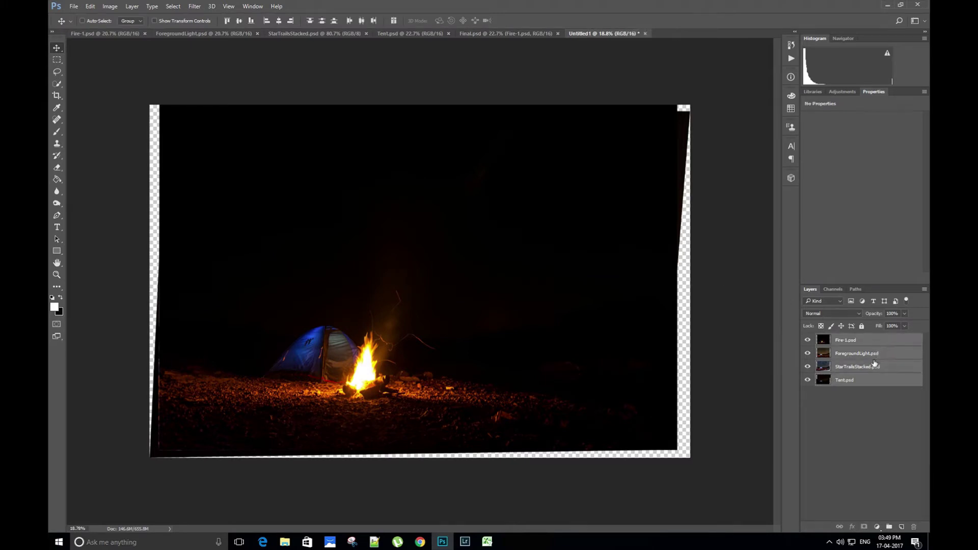
ctrl+click(868, 370)
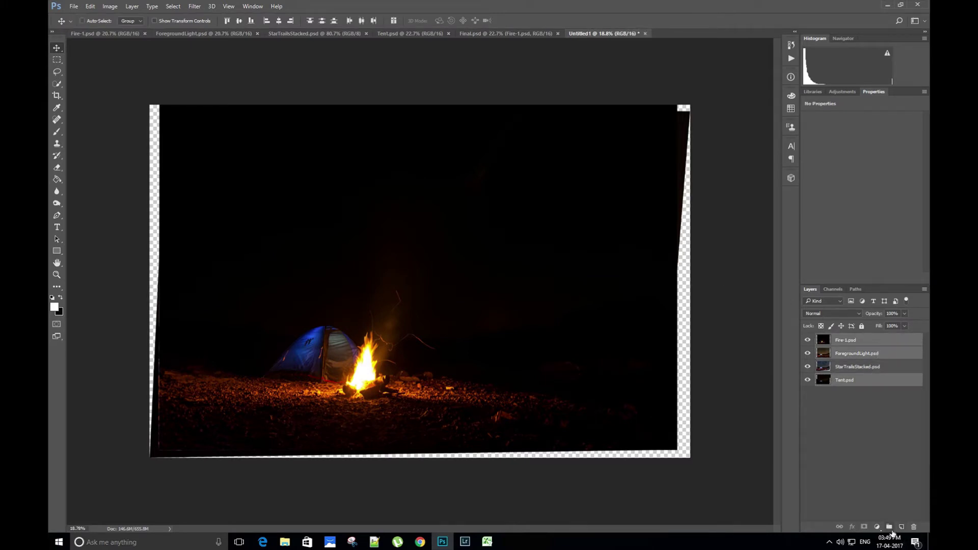
click(889, 527)
click(817, 339)
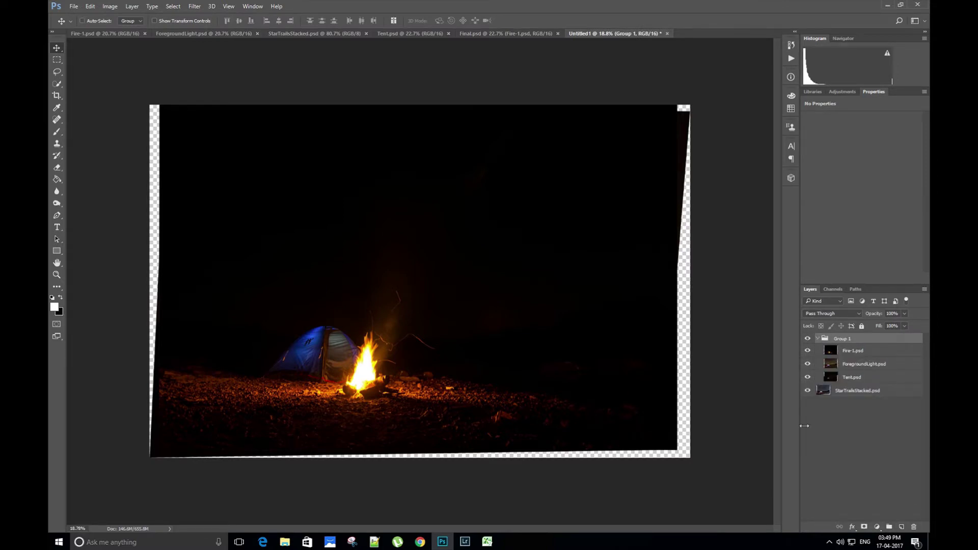
Crop the canvas at its original ratio to cut off the transparent edges left by the alignment.
click(56, 96)
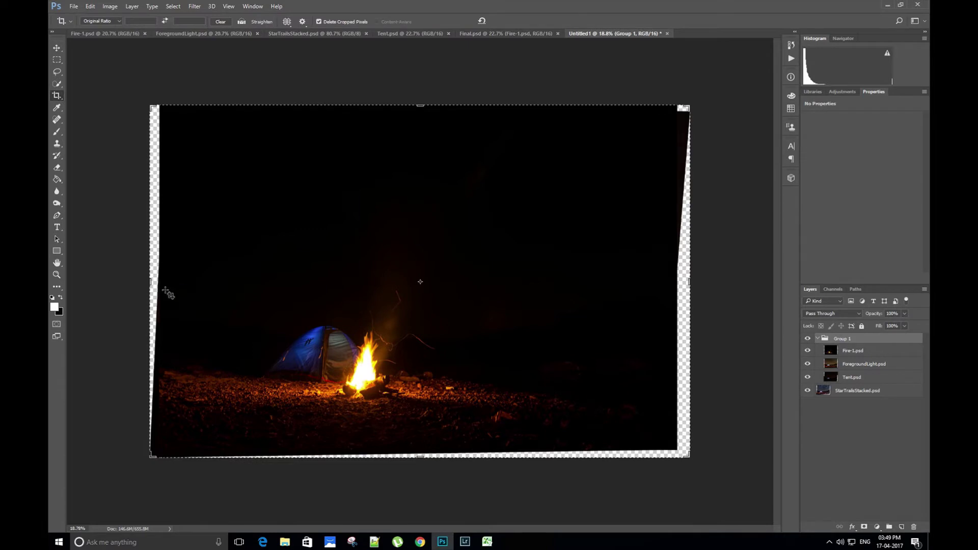
drag(152, 288, 155, 281)
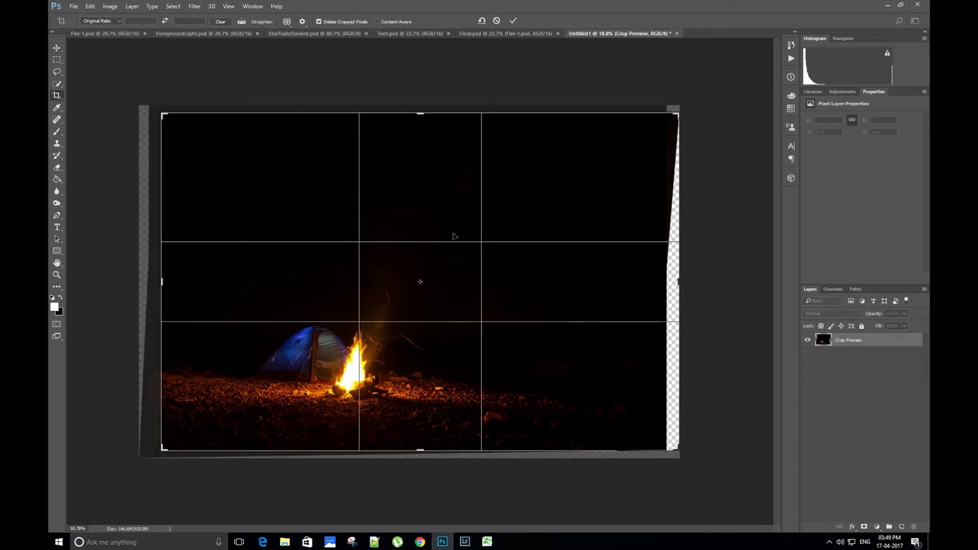
drag(678, 281, 664, 287)
key(Return)
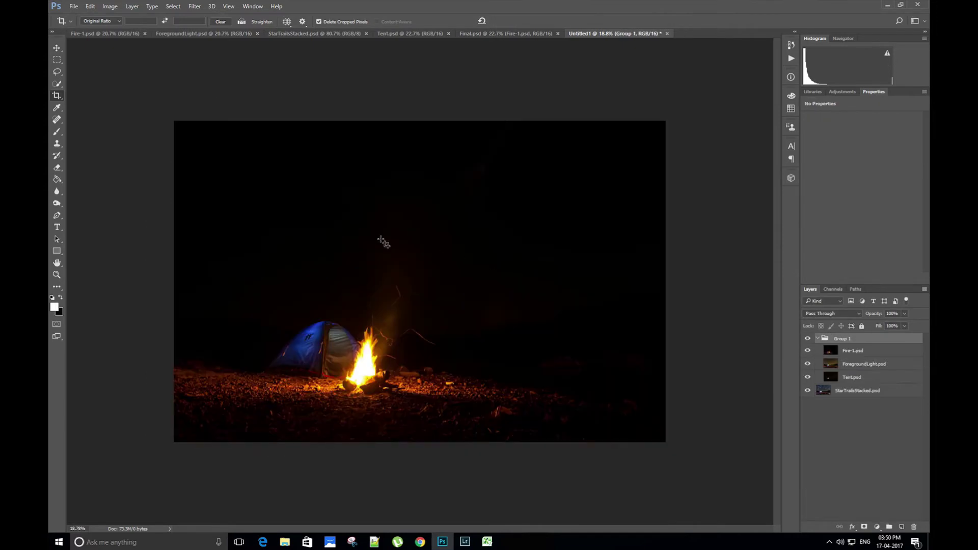
click(57, 47)
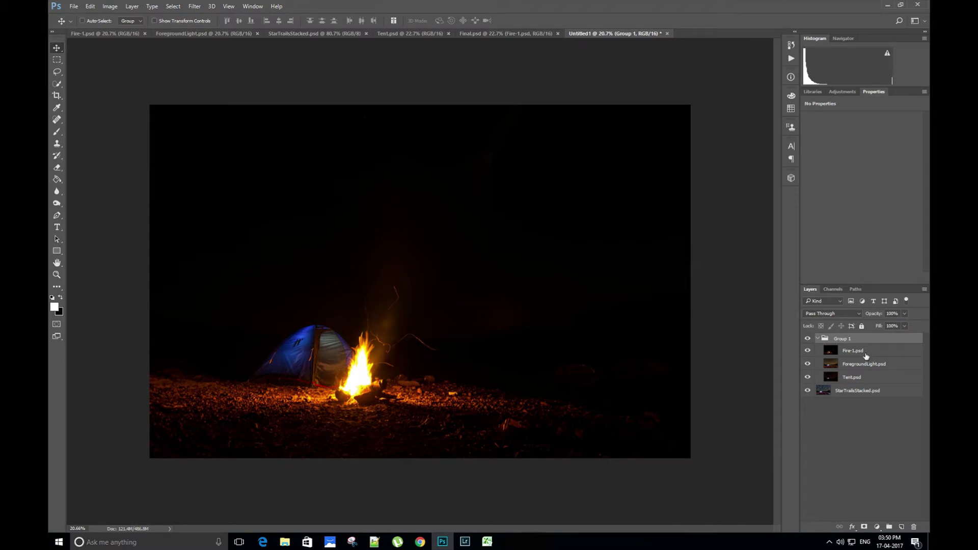
Add a layer mask to Group 1 and paint it black over the sky and hills to reveal the star trails.
click(864, 527)
key(b)
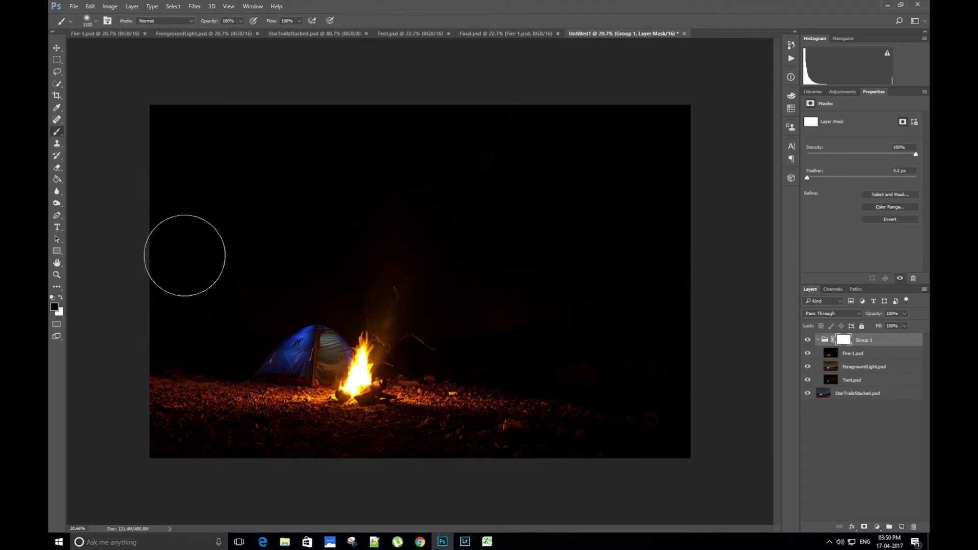
mouse_move(185, 255)
mouse_down()
mouse_move(423, 234)
mouse_move(153, 192)
mouse_move(840, 164)
mouse_move(625, 190)
mouse_move(371, 192)
mouse_move(390, 215)
mouse_move(675, 280)
mouse_move(427, 257)
mouse_move(185, 295)
mouse_move(427, 255)
mouse_move(563, 317)
mouse_move(589, 299)
mouse_move(543, 316)
mouse_move(441, 279)
mouse_move(279, 317)
mouse_up()
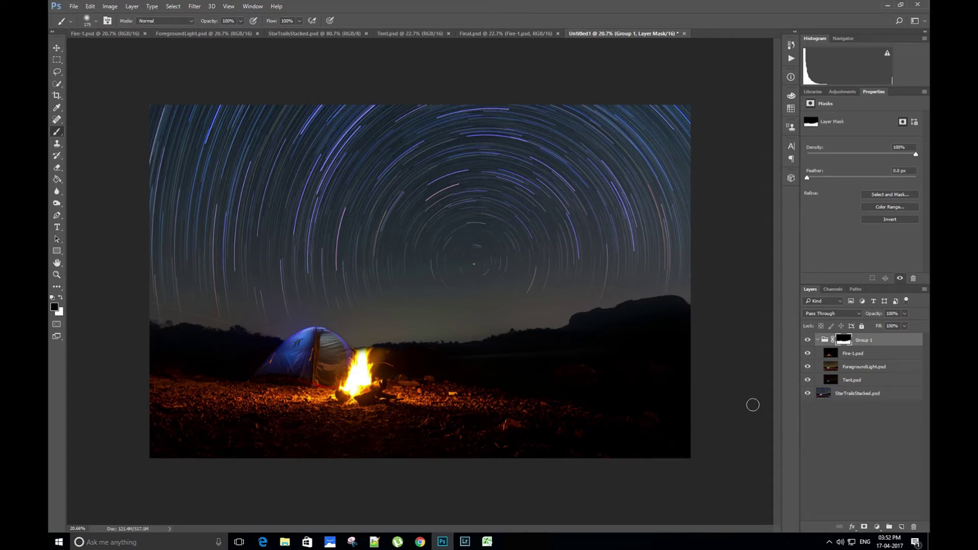
Move the Tent.psd layer to the top of Group 1 and give it a layer mask inverted to black.
click(860, 383)
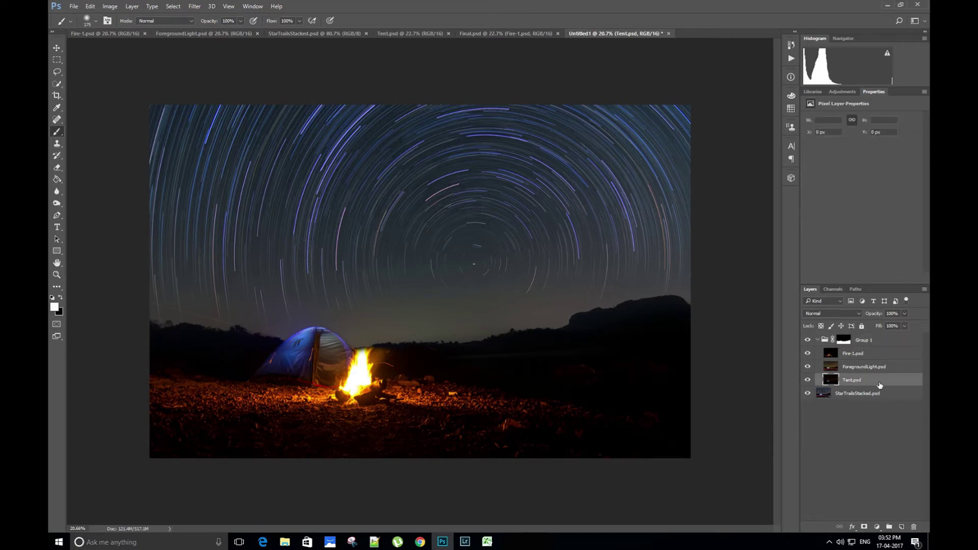
key(ctrl+bracketright)
key(ctrl+bracketright)
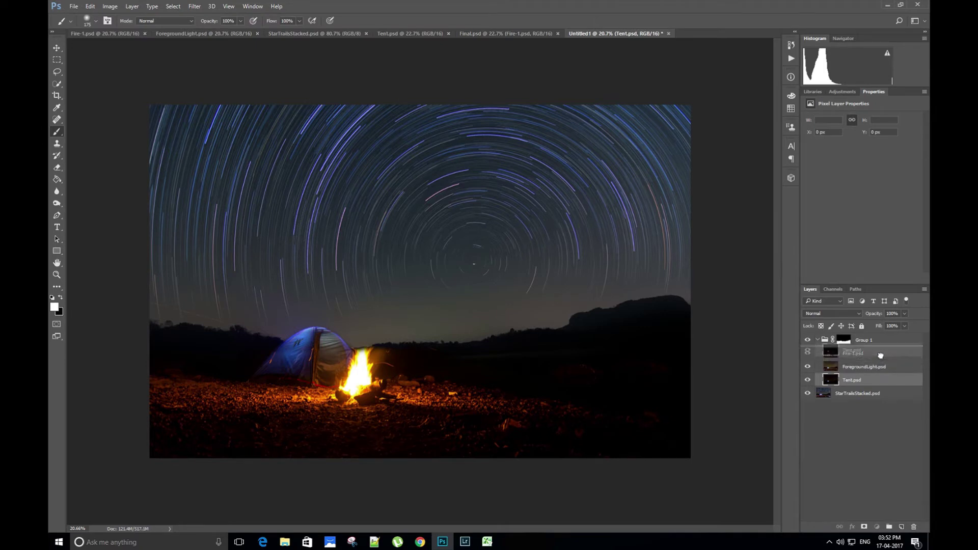
click(863, 526)
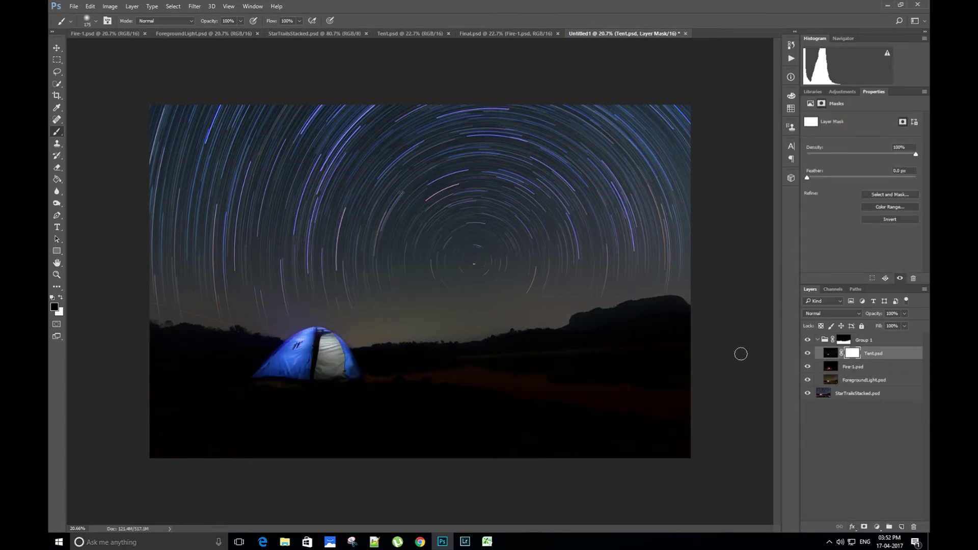
key(ctrl+i)
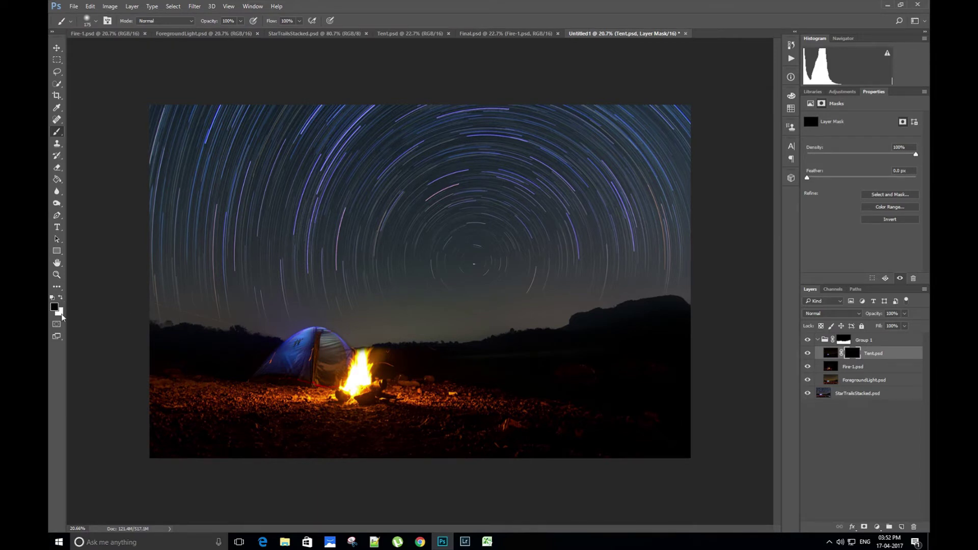
Paint white on the Tent.psd mask over the whole tent with a 175 px brush to reveal the lit tent.
key(x)
key(bracketright)
key(bracketright)
key(bracketright)
key(bracketright)
scroll(157, 386, up, 8)
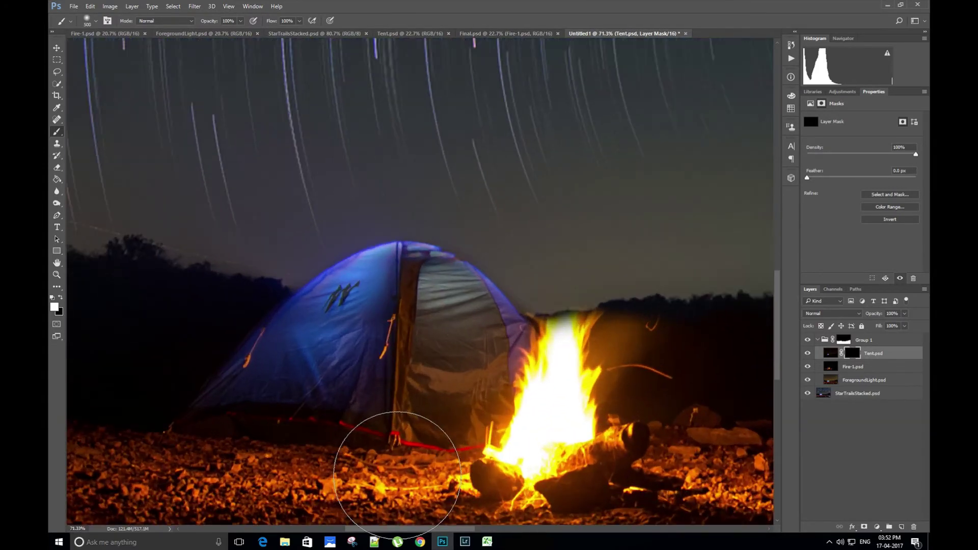
key(bracketleft)
key(bracketleft)
key(bracketleft)
key(bracketleft)
mouse_move(408, 399)
mouse_down()
mouse_move(413, 349)
mouse_move(421, 414)
mouse_move(427, 333)
mouse_move(391, 416)
mouse_move(407, 320)
mouse_move(371, 396)
mouse_move(410, 312)
mouse_move(452, 346)
mouse_move(401, 309)
mouse_move(436, 291)
mouse_move(466, 316)
mouse_move(446, 292)
mouse_move(489, 310)
mouse_move(517, 356)
mouse_move(469, 401)
mouse_move(523, 403)
mouse_move(520, 389)
mouse_move(558, 429)
mouse_move(537, 362)
mouse_move(574, 378)
mouse_move(551, 366)
mouse_move(584, 426)
mouse_move(552, 421)
mouse_move(613, 462)
mouse_move(449, 453)
mouse_move(589, 471)
mouse_move(456, 477)
mouse_move(616, 470)
mouse_move(402, 461)
mouse_move(624, 457)
mouse_move(258, 471)
mouse_move(422, 461)
mouse_move(186, 449)
mouse_move(265, 443)
mouse_move(259, 426)
mouse_move(284, 426)
mouse_move(321, 402)
mouse_move(255, 392)
mouse_move(318, 376)
mouse_move(279, 367)
mouse_move(334, 351)
mouse_move(341, 332)
mouse_move(393, 309)
mouse_move(324, 396)
mouse_move(390, 386)
mouse_move(333, 407)
mouse_move(440, 420)
mouse_move(339, 421)
mouse_move(542, 423)
mouse_move(462, 415)
mouse_move(524, 430)
mouse_move(539, 376)
mouse_move(456, 285)
mouse_move(381, 294)
mouse_up()
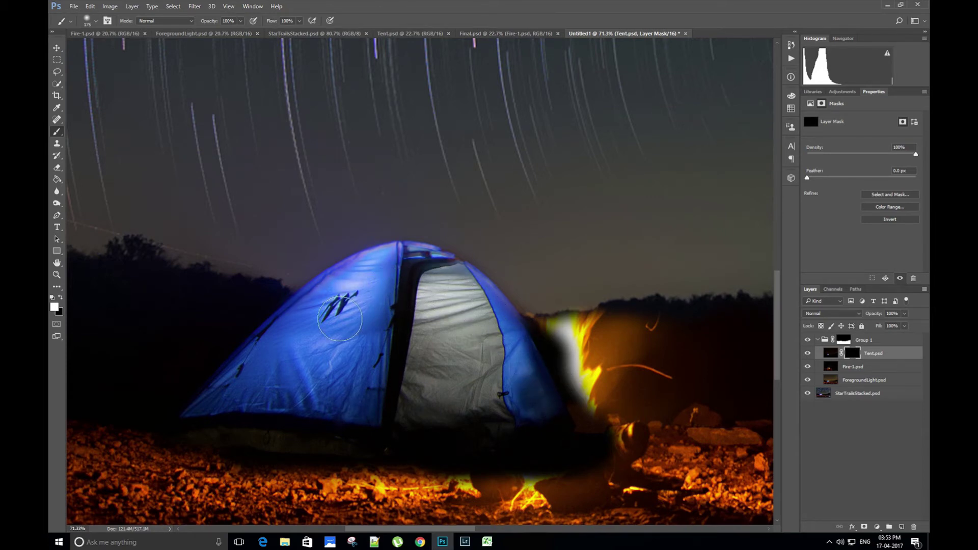
Compare the image with the Tent.psd layer hidden and shown, and switch the brush colour to black.
scroll(402, 299, down, 4)
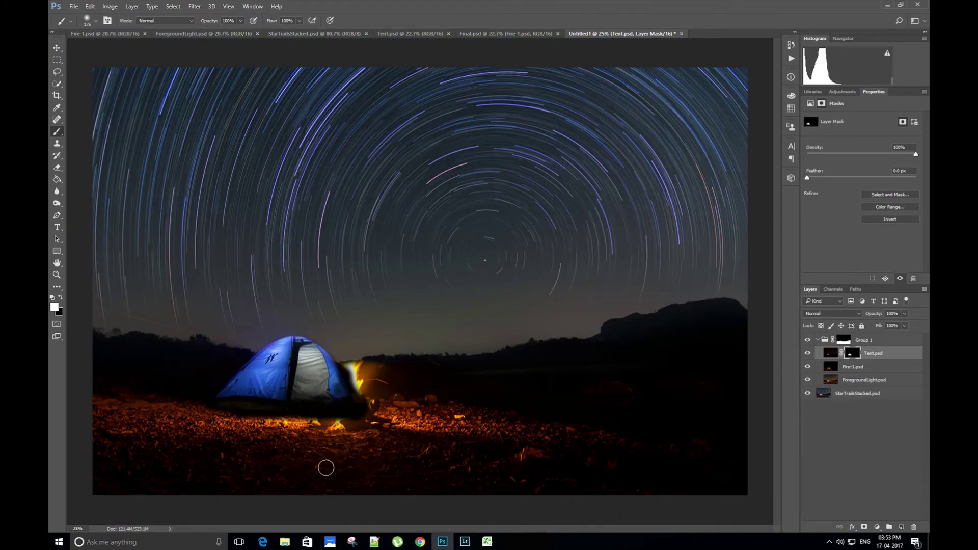
click(807, 353)
click(807, 353)
key(x)
scroll(219, 188, down, 2)
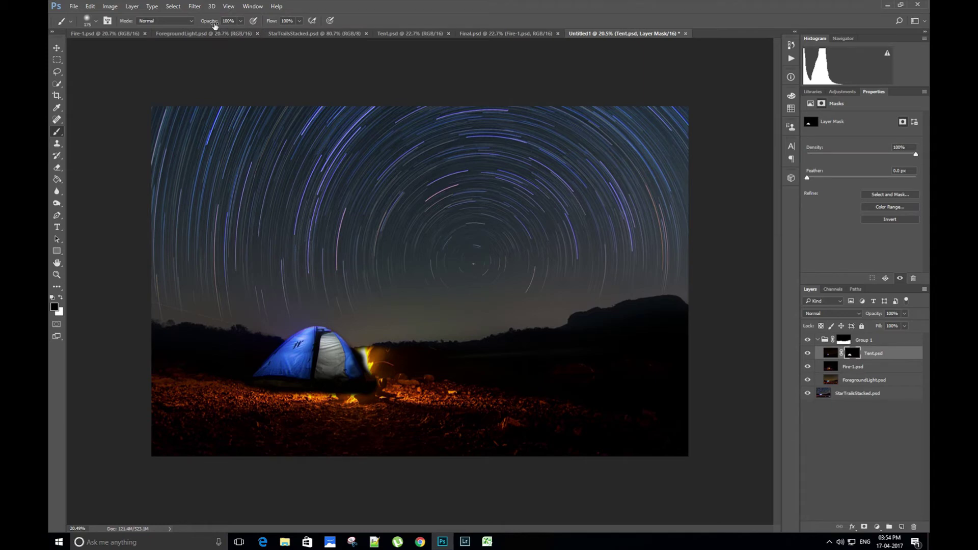
scroll(305, 384, up, 5)
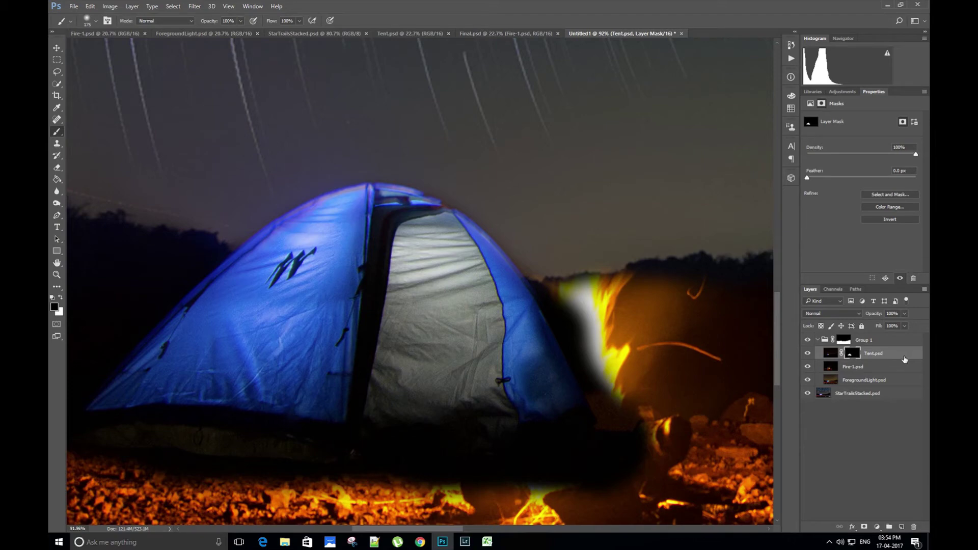
Try the StarTrailsStacked.psd layer at 60% opacity.
click(868, 394)
key(ctrl+0)
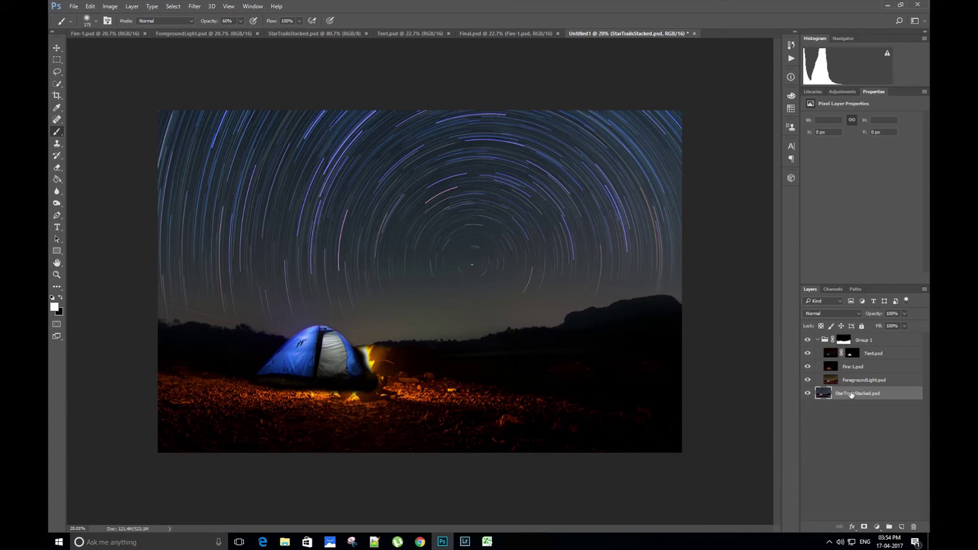
key(v)
key(6)
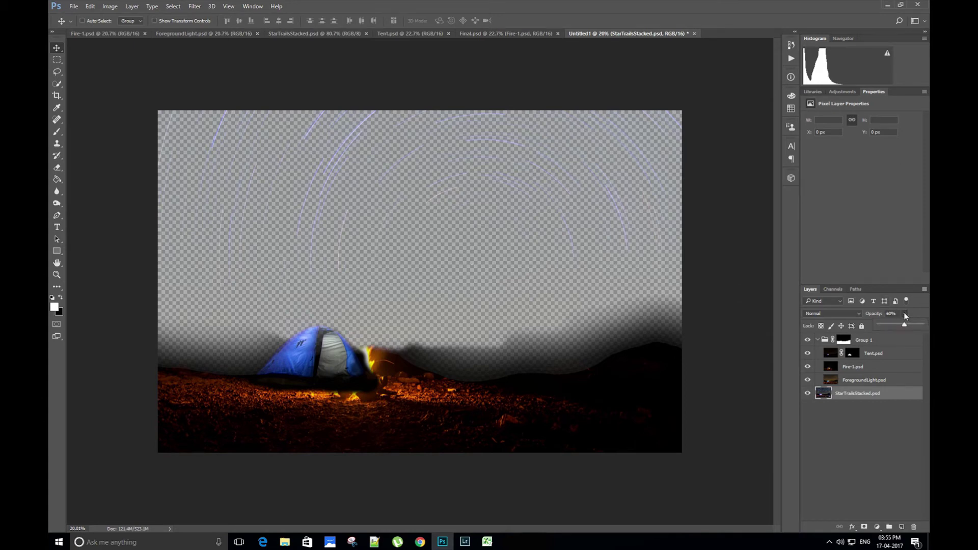
click(872, 430)
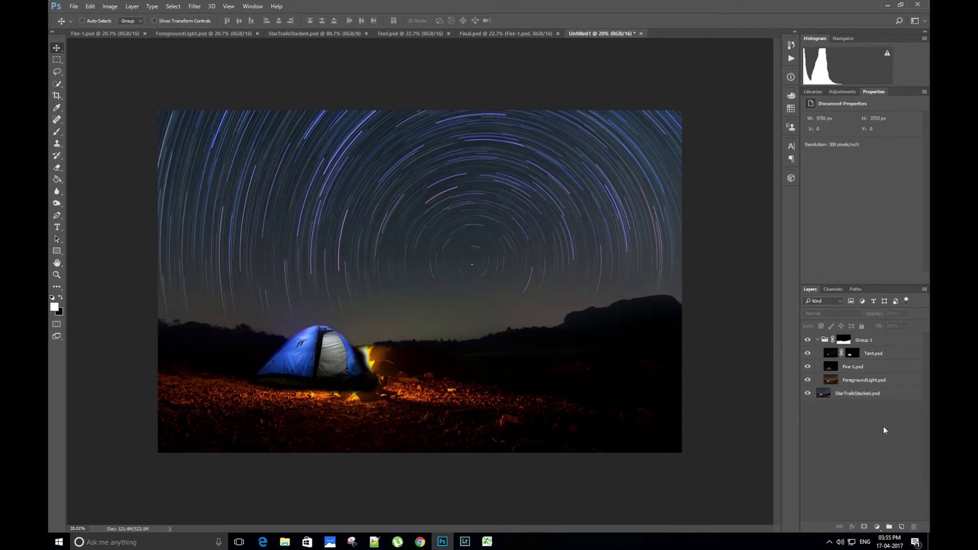
Move the ForegroundLight.psd layer to the top of Group 1 and give it a layer mask inverted to black.
click(868, 381)
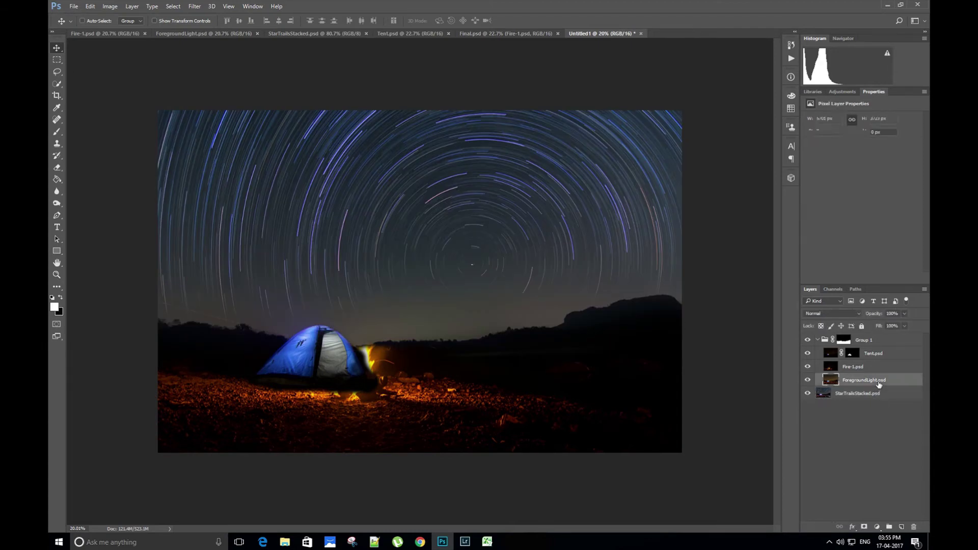
drag(868, 383, 883, 359)
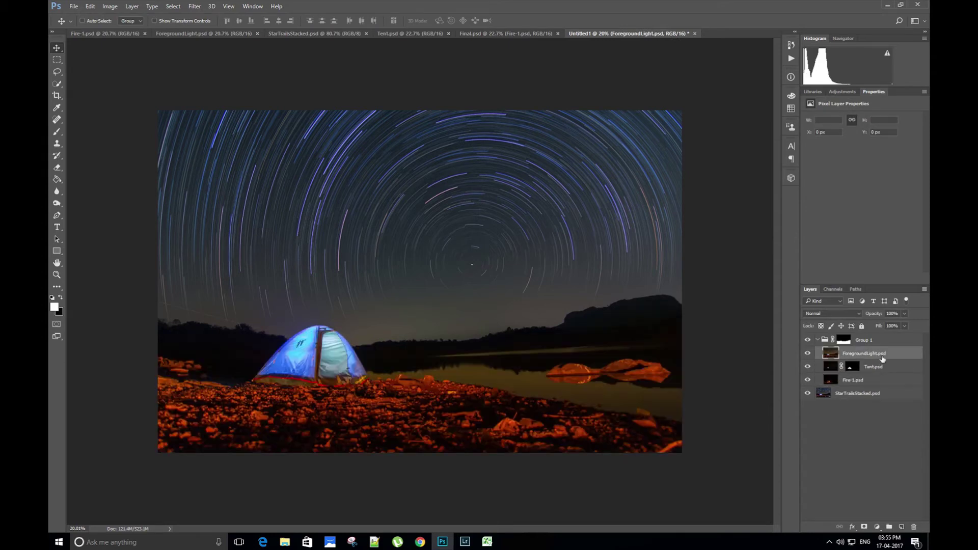
click(865, 527)
key(ctrl)
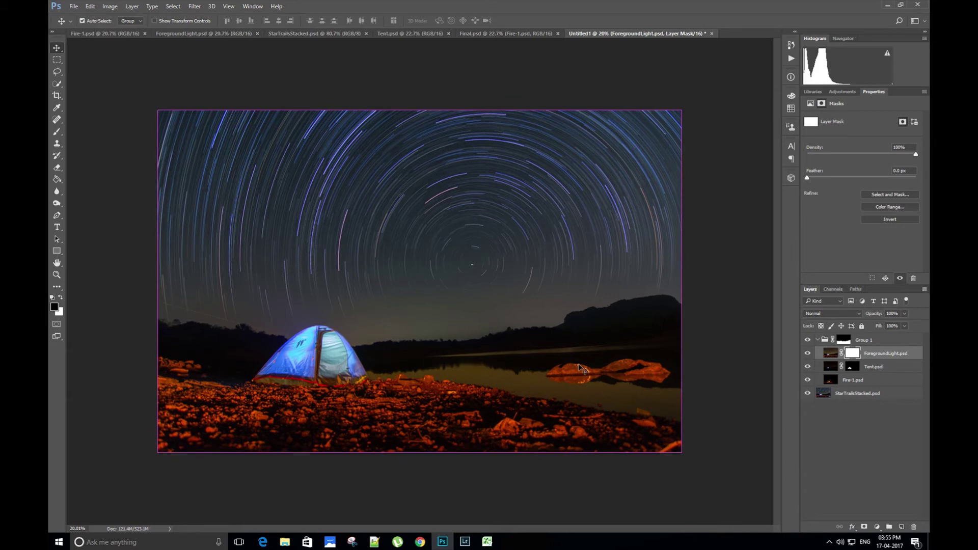
key(ctrl+i)
Paint white on the ForegroundLight.psd mask over the rocky ground and lake with a 600 px brush at 60% opacity.
key(b)
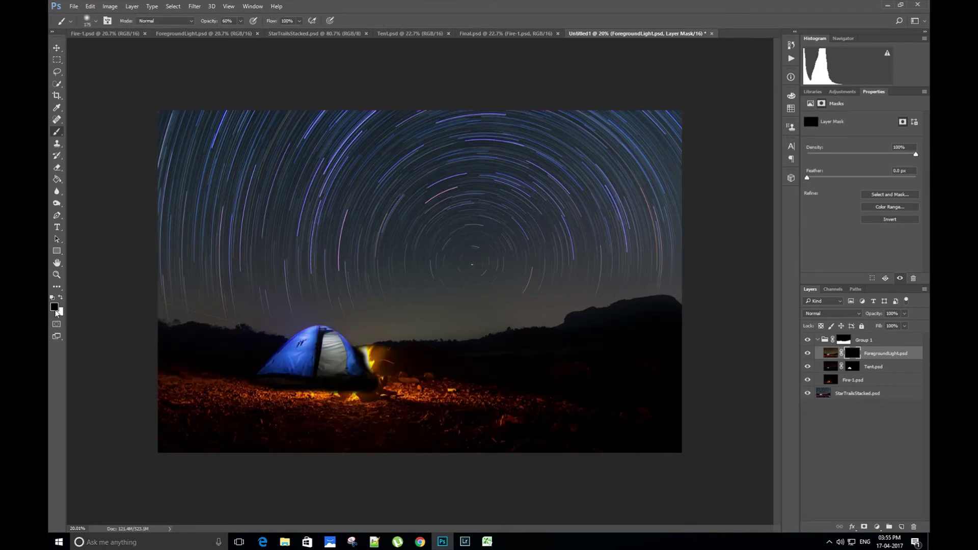
key(x)
key(bracketright)
key(bracketright)
key(bracketright)
key(bracketright)
key(bracketright)
key(bracketright)
drag(248, 439, 244, 434)
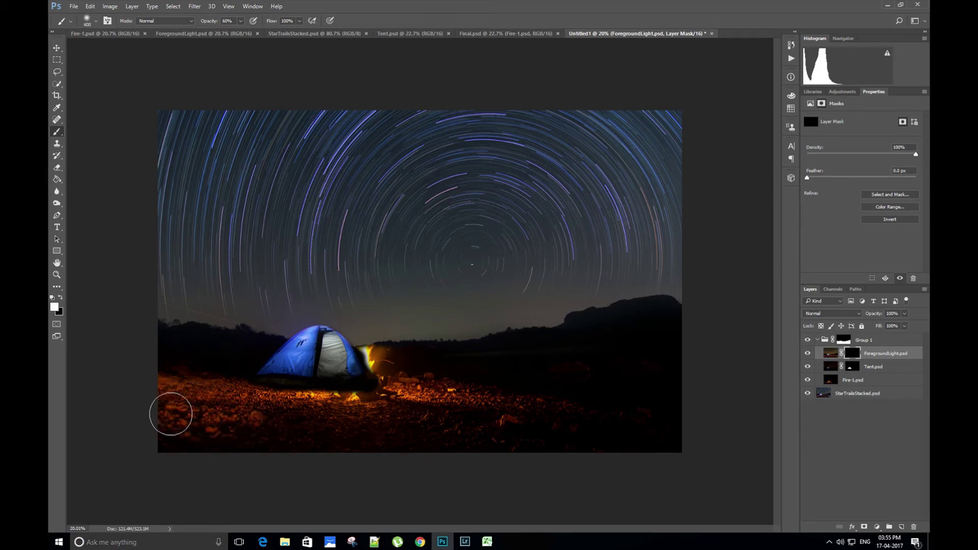
mouse_move(135, 457)
mouse_down()
mouse_move(551, 479)
mouse_move(699, 420)
mouse_move(600, 456)
mouse_move(463, 449)
mouse_up()
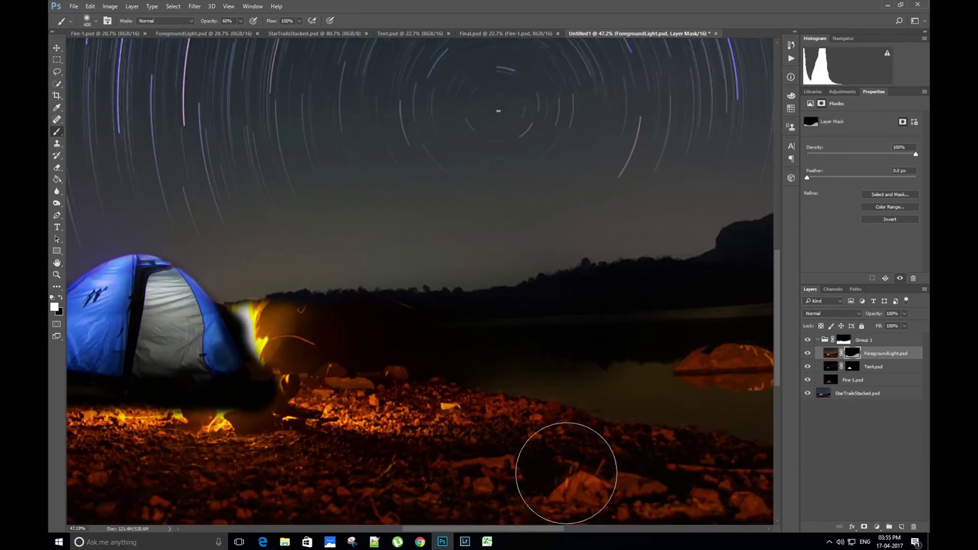
Paint white on the ForegroundLight.psd mask with a smaller brush to cover the leftover flames beside the tent.
scroll(384, 424, up, 3)
key(bracketleft)
key(bracketleft)
scroll(328, 315, up, 2)
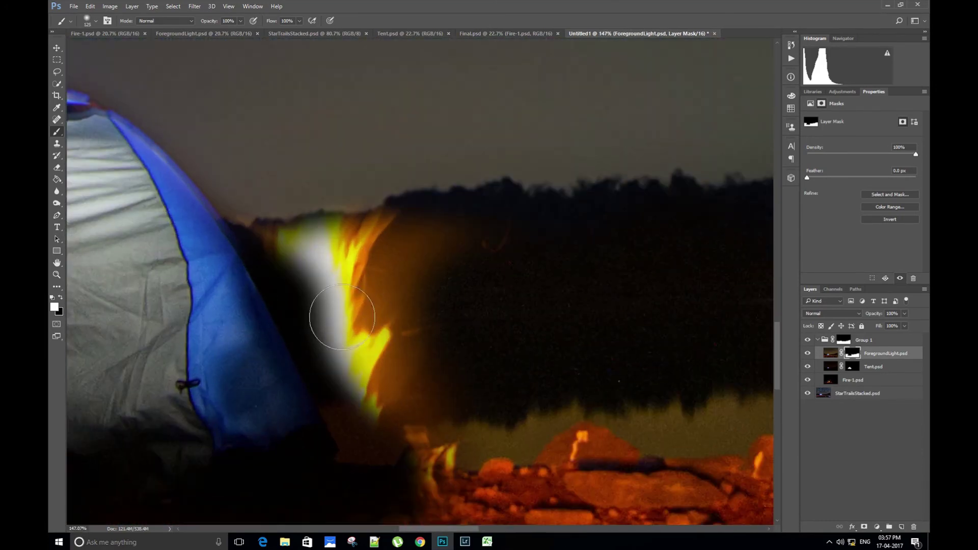
mouse_move(316, 316)
mouse_down()
mouse_move(390, 306)
mouse_move(343, 333)
mouse_move(374, 359)
mouse_move(396, 348)
mouse_move(417, 309)
mouse_move(374, 318)
mouse_move(495, 274)
mouse_move(407, 263)
mouse_move(493, 248)
mouse_move(302, 260)
mouse_up()
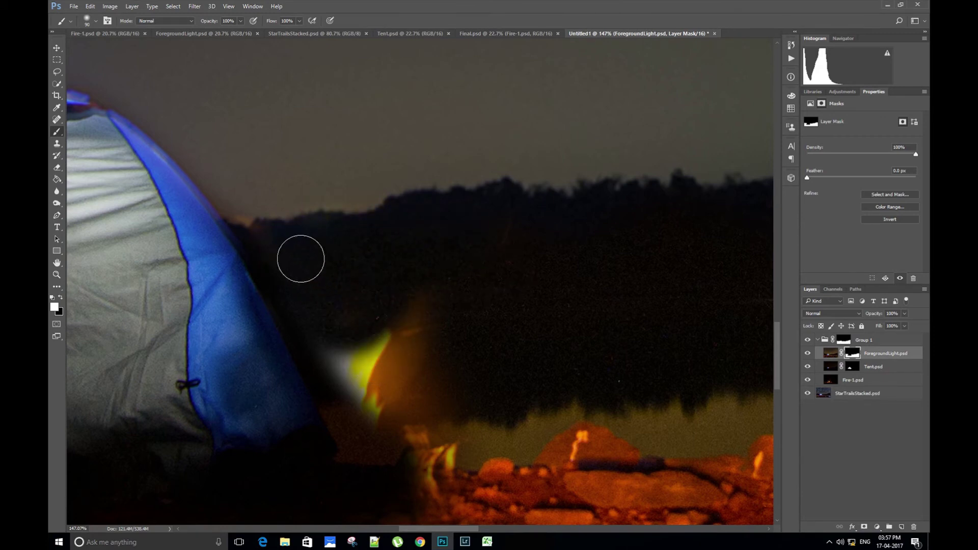
scroll(449, 366, down, 3)
mouse_move(448, 366)
mouse_down()
mouse_move(454, 430)
mouse_move(412, 393)
mouse_move(197, 480)
mouse_move(331, 508)
mouse_move(219, 504)
mouse_move(248, 524)
mouse_move(179, 505)
mouse_move(443, 382)
mouse_move(402, 362)
mouse_move(415, 364)
mouse_up()
Paint white on the ForegroundLight.psd mask along the tent's base to reveal its lit bottom edge.
scroll(414, 350, down, 5)
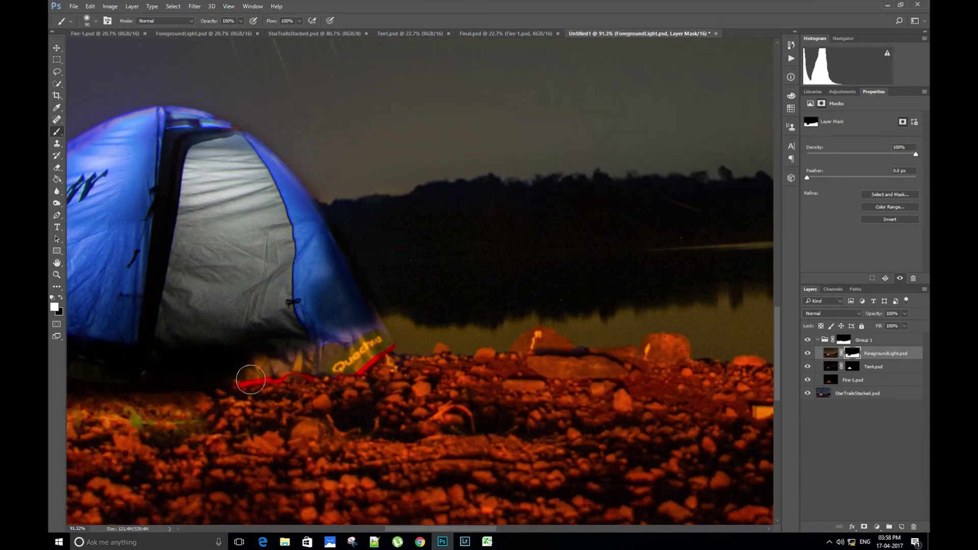
scroll(253, 336, up, 2)
mouse_move(403, 324)
mouse_down()
mouse_move(154, 330)
mouse_move(295, 342)
mouse_move(68, 346)
mouse_move(335, 379)
mouse_move(168, 337)
mouse_up()
scroll(232, 299, down, 2)
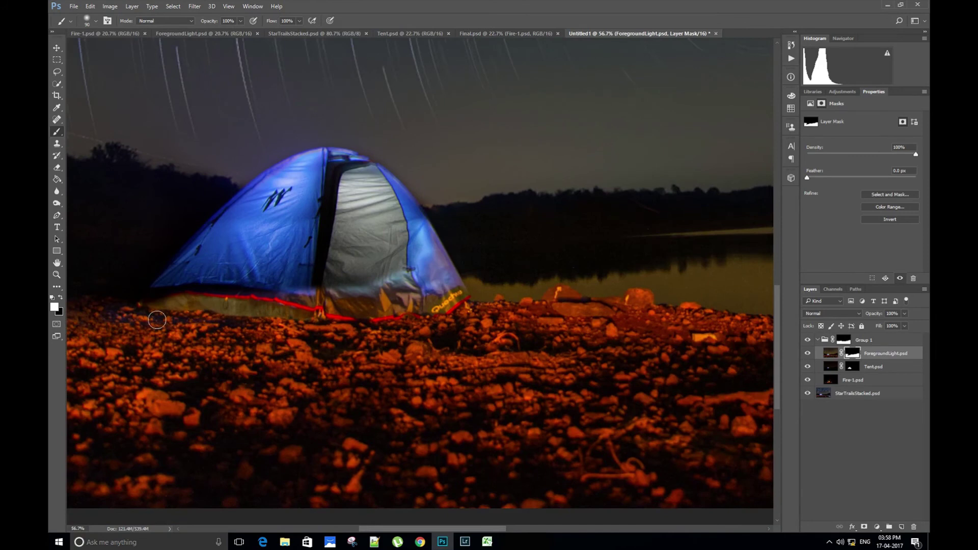
Paint the ForegroundLight.psd mask over the tent at 30% brush opacity to blend in the foreground-lit fabric.
key(x)
key(3)
mouse_move(216, 245)
mouse_down()
mouse_move(304, 183)
mouse_move(288, 221)
mouse_move(310, 259)
mouse_up()
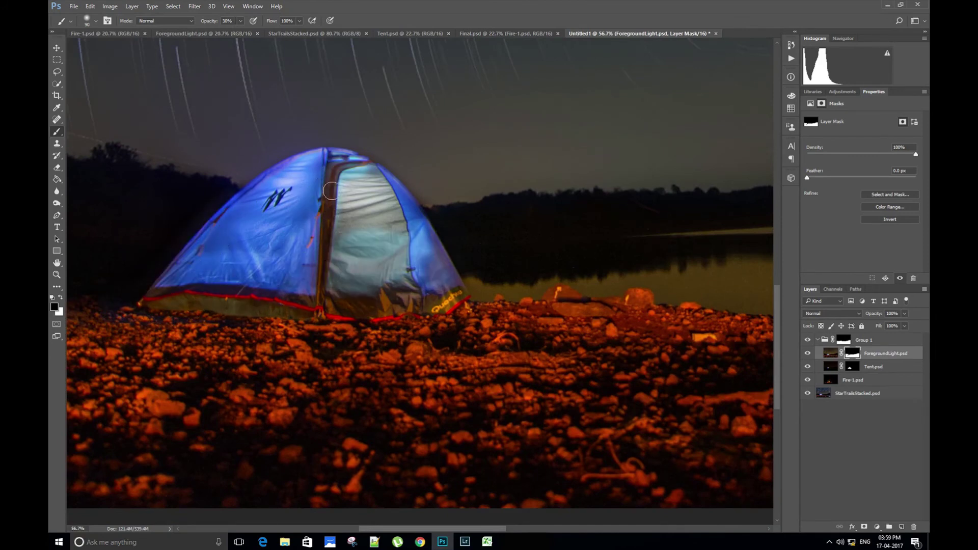
key(x)
scroll(417, 193, up, 4)
Compare the whole image with the ForegroundLight.psd layer hidden and shown.
scroll(642, 342, down, 5)
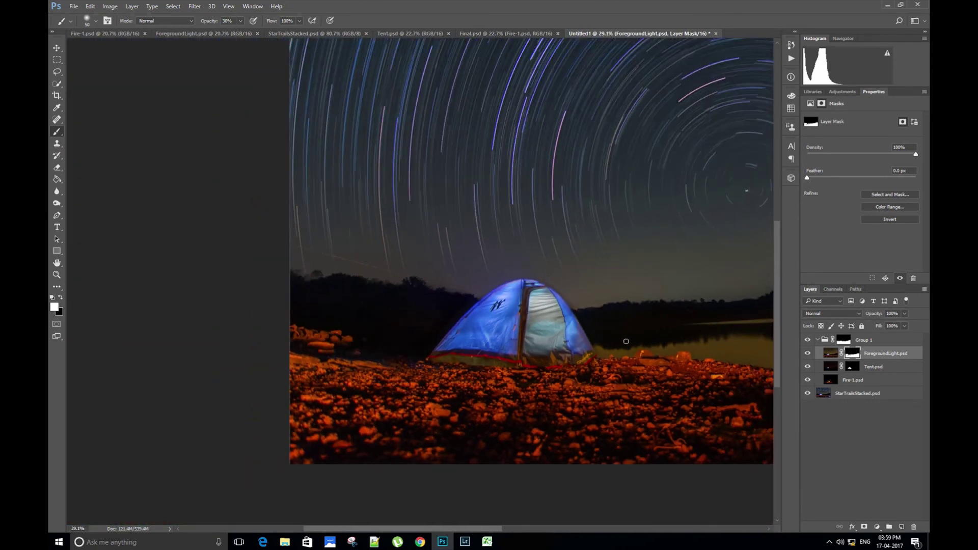
scroll(647, 350, down, 2)
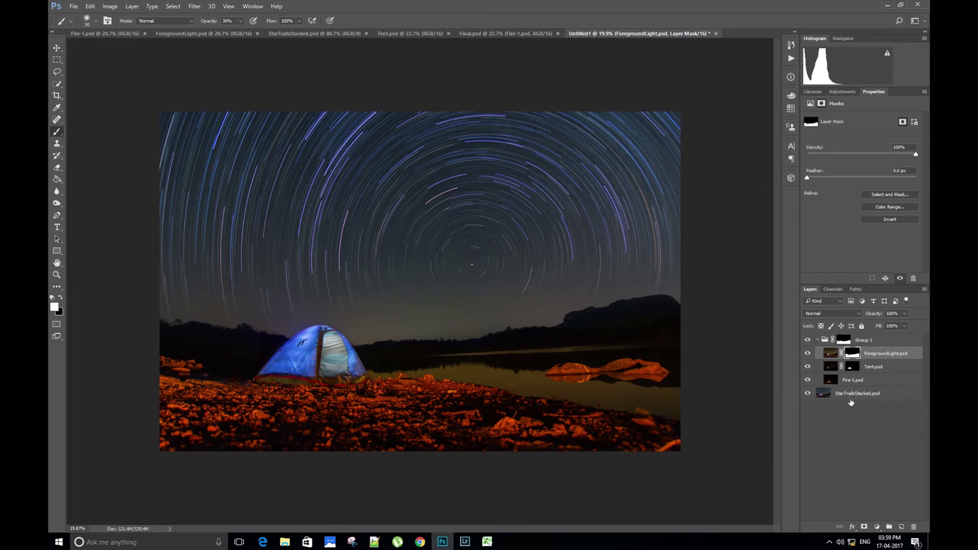
click(808, 353)
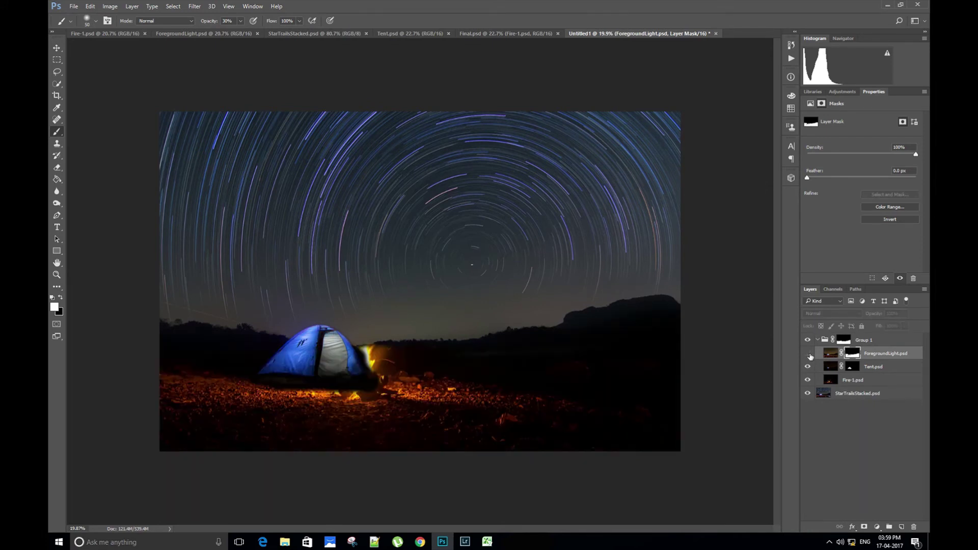
click(808, 354)
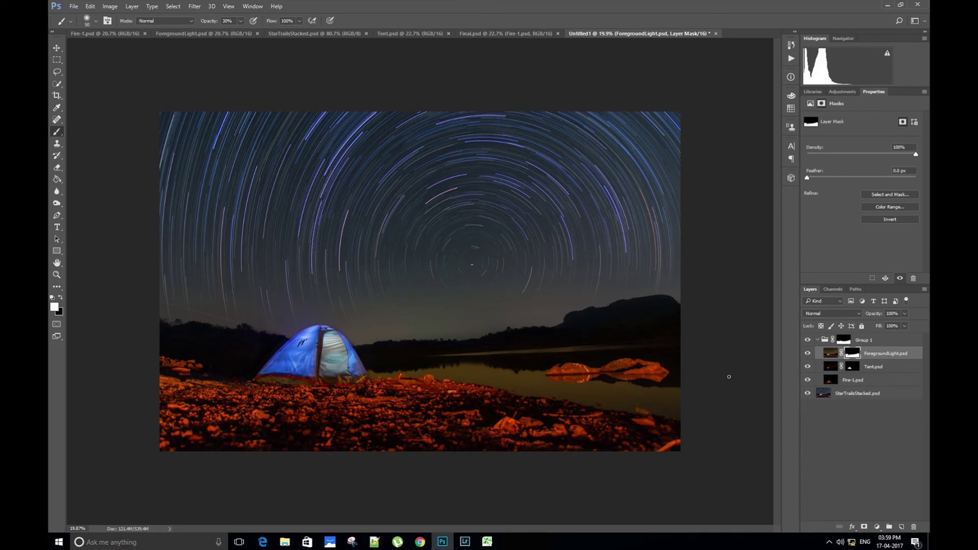
Move the Fire-1.psd layer to the top of Group 1 and shift its image to X 714 px, Y 191 px, clear of the tent.
click(880, 381)
drag(880, 382, 876, 347)
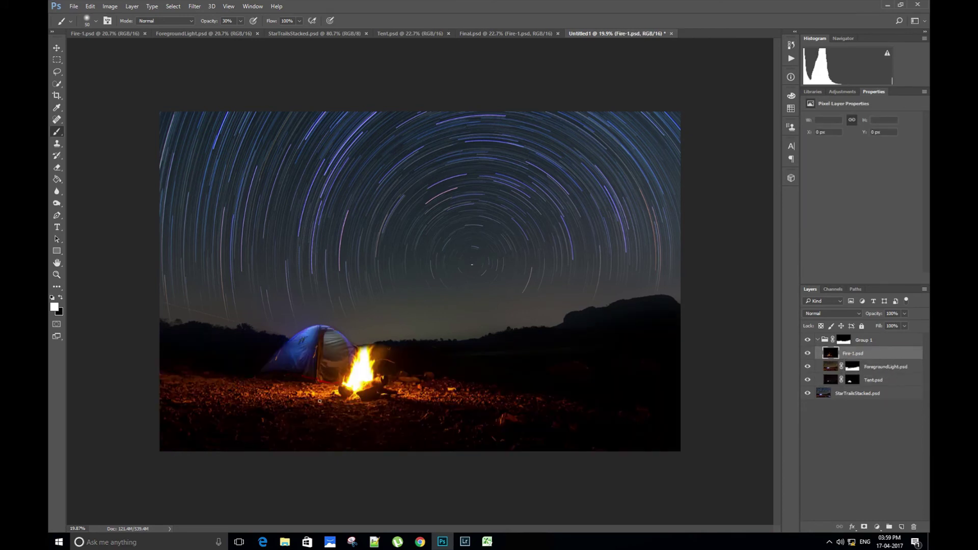
click(57, 48)
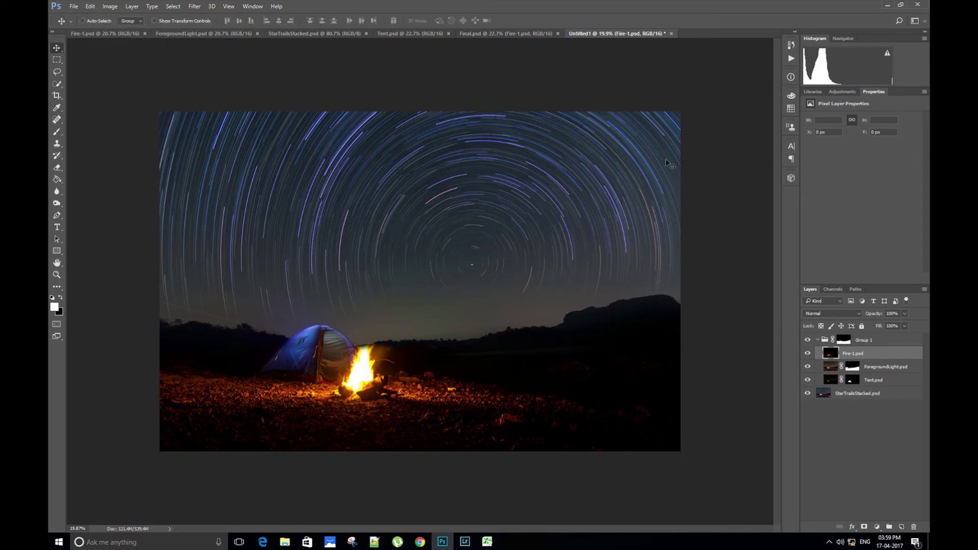
drag(364, 380, 435, 397)
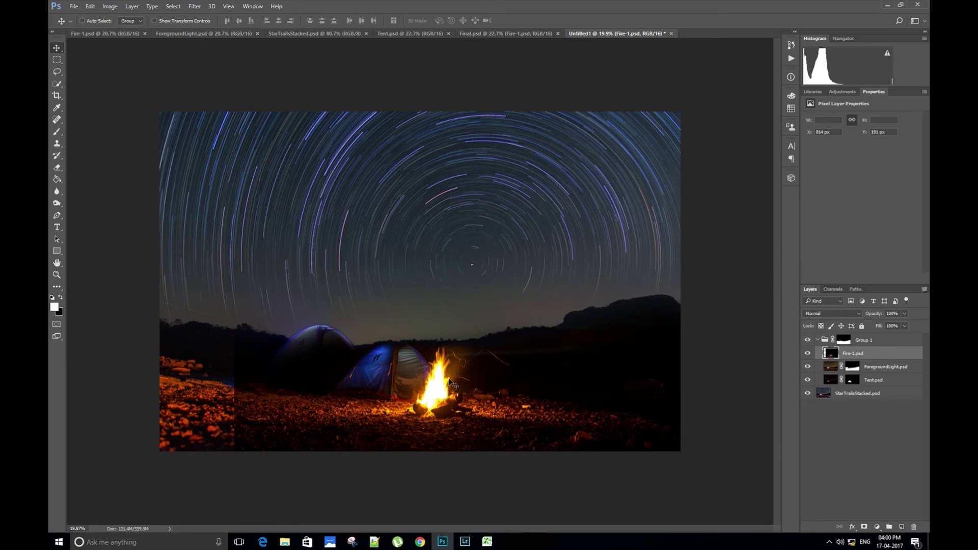
mouse_move(448, 380)
mouse_down()
mouse_move(448, 399)
mouse_move(449, 376)
mouse_move(441, 384)
mouse_up()
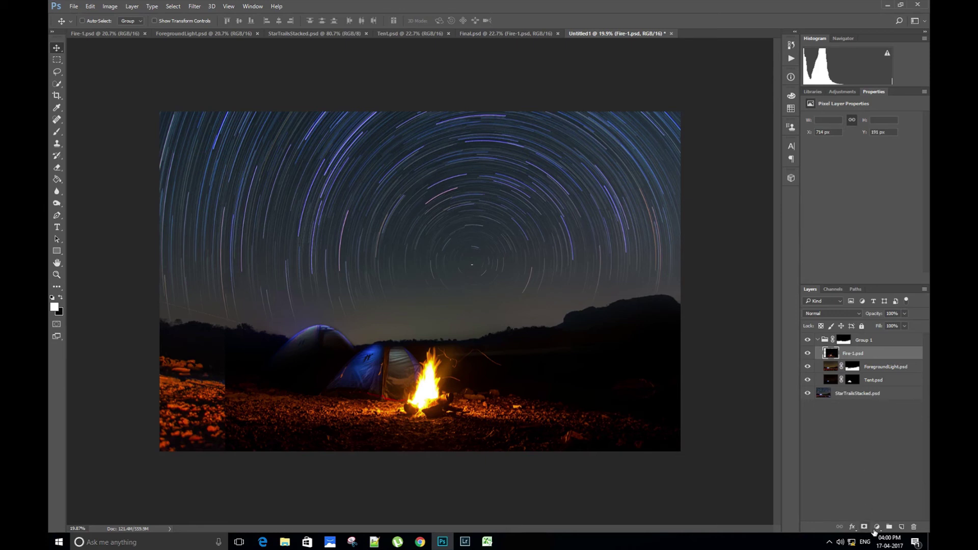
Add a layer mask to the Fire-1.psd layer and invert it to black.
click(865, 529)
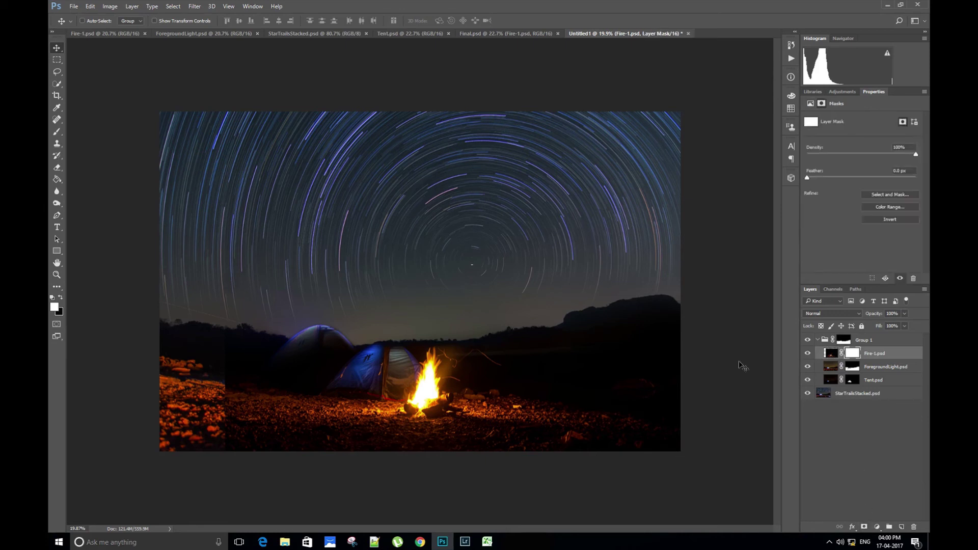
key(ctrl)
key(ctrl+i)
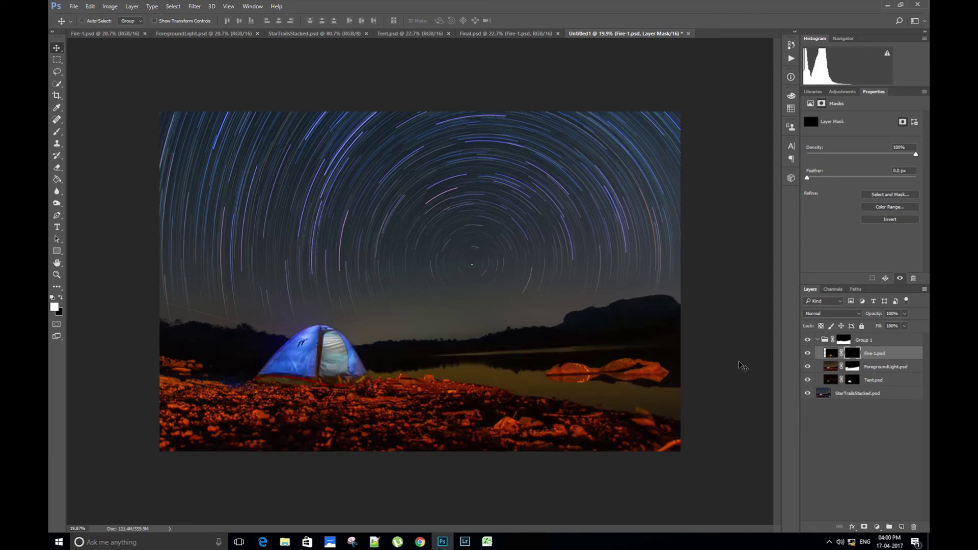
Reveal the campfire on the Fire-1.psd mask with a white 500 px brush at 100% opacity, and nudge the fire slightly right.
key(b)
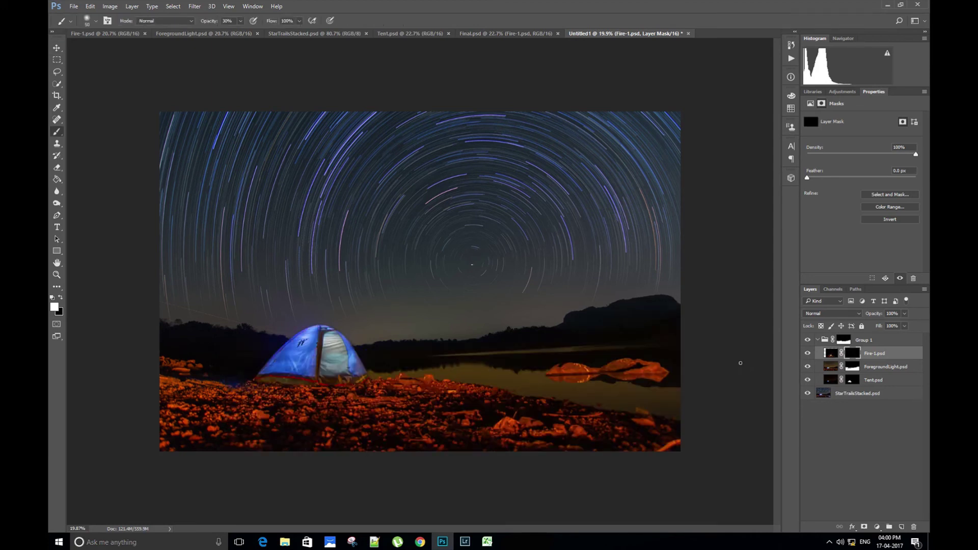
key(bracketright)
key(bracketright)
key(bracketright)
key(bracketright)
key(bracketright)
key(bracketright)
key(bracketright)
key(bracketright)
key(bracketright)
key(bracketright)
key(bracketright)
key(bracketright)
key(0)
mouse_move(484, 389)
mouse_down()
mouse_move(423, 393)
mouse_move(450, 378)
mouse_move(423, 371)
mouse_move(450, 425)
mouse_move(393, 428)
mouse_move(498, 425)
mouse_move(511, 403)
mouse_up()
key(v)
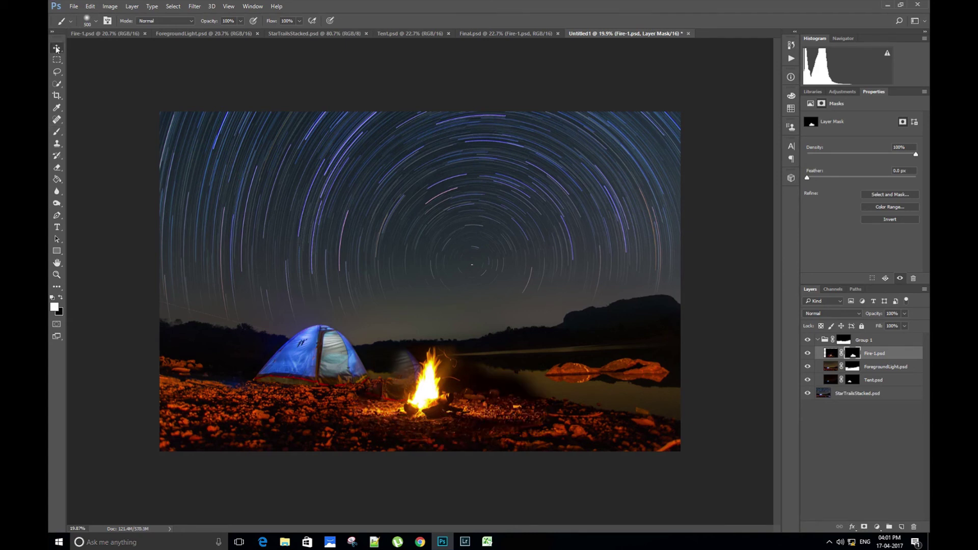
mouse_move(420, 395)
mouse_down()
mouse_move(428, 388)
mouse_move(405, 397)
mouse_move(424, 397)
mouse_up()
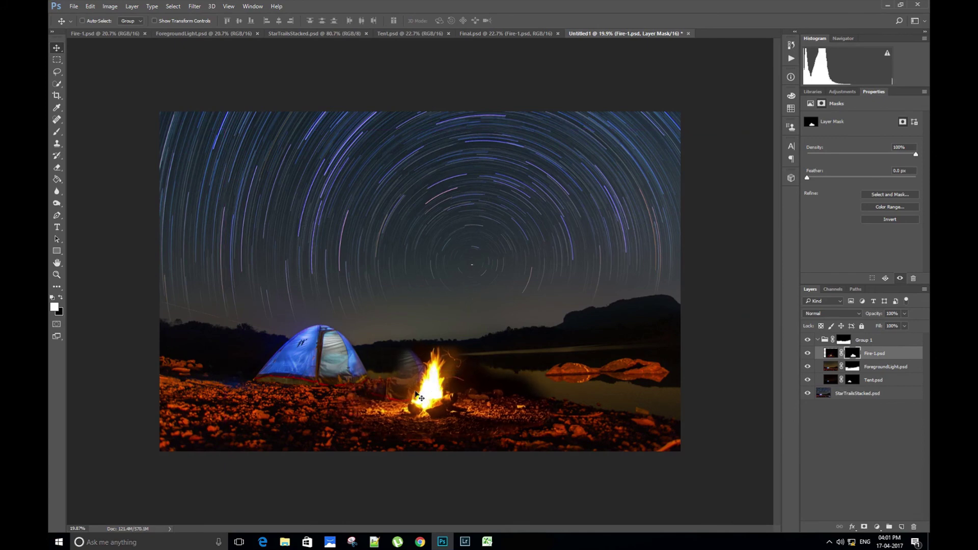
Paint black on the Fire-1.psd mask over the duplicate tent beside the campfire with a 175 px brush at 22% opacity.
scroll(436, 471, up, 3)
scroll(436, 478, up, 2)
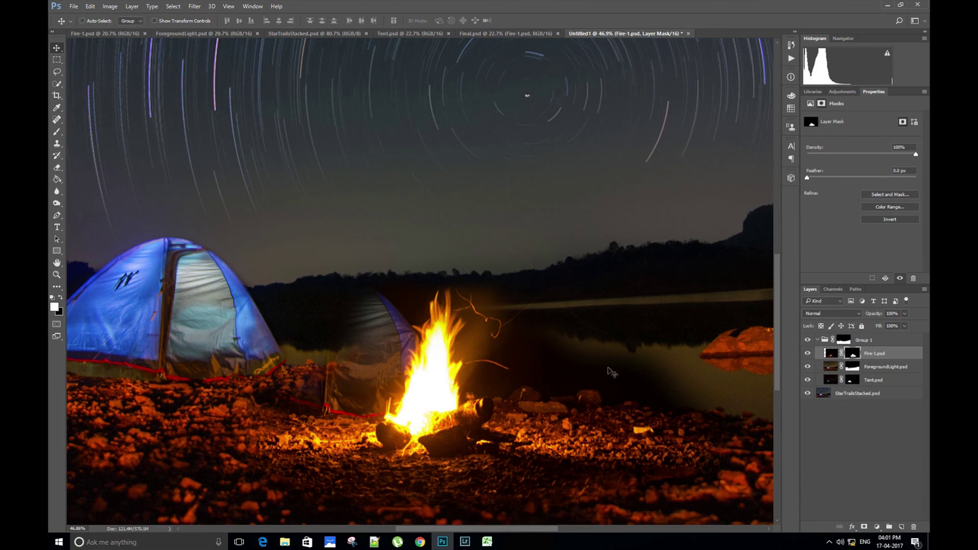
key(b)
key(x)
key(bracketleft)
key(bracketleft)
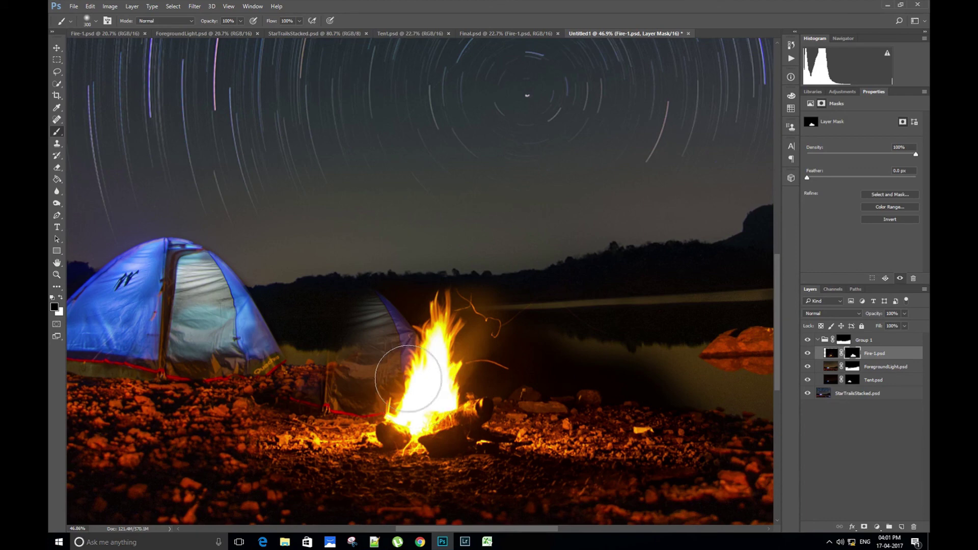
key(bracketleft)
key(bracketleft)
key(bracketleft)
key(2)
key(2)
drag(387, 365, 400, 333)
scroll(478, 334, up, 3)
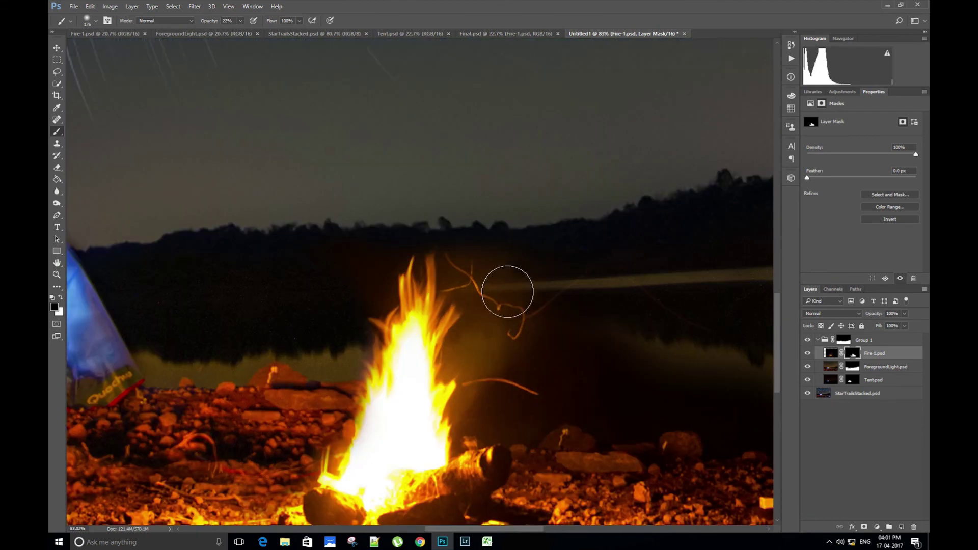